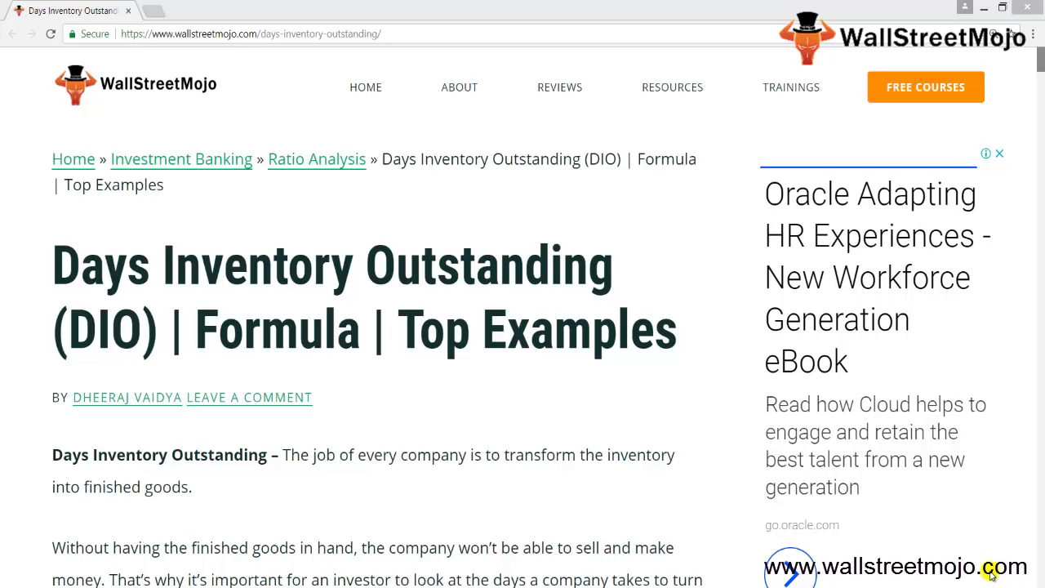
Step: View the article's Colgate and P&G days inventory chart and switch to the Excel workbook "No of days of sales"
scroll(992, 545, "down", 10)
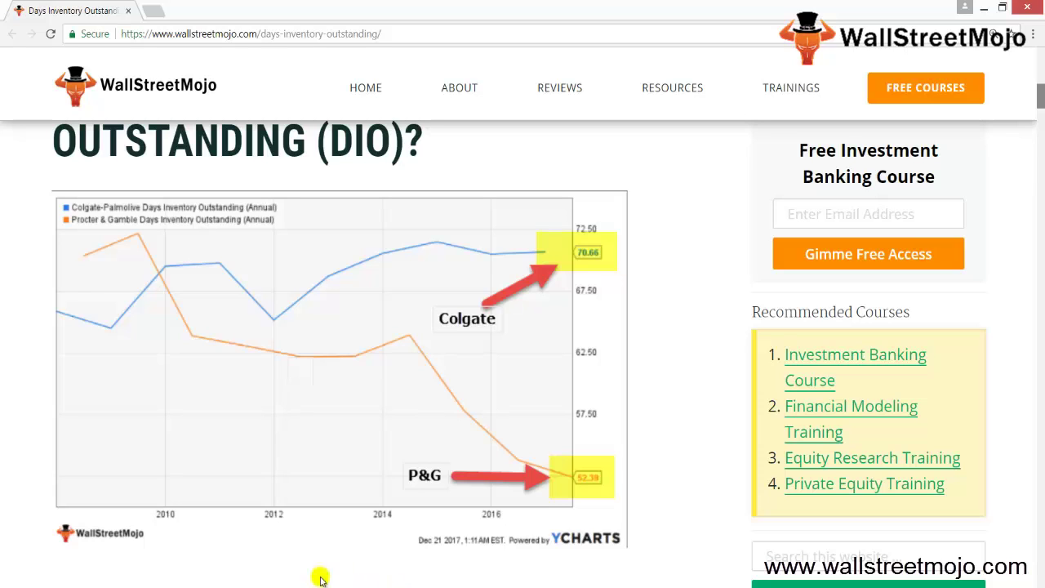
left_click(435, 587)
left_click(349, 276)
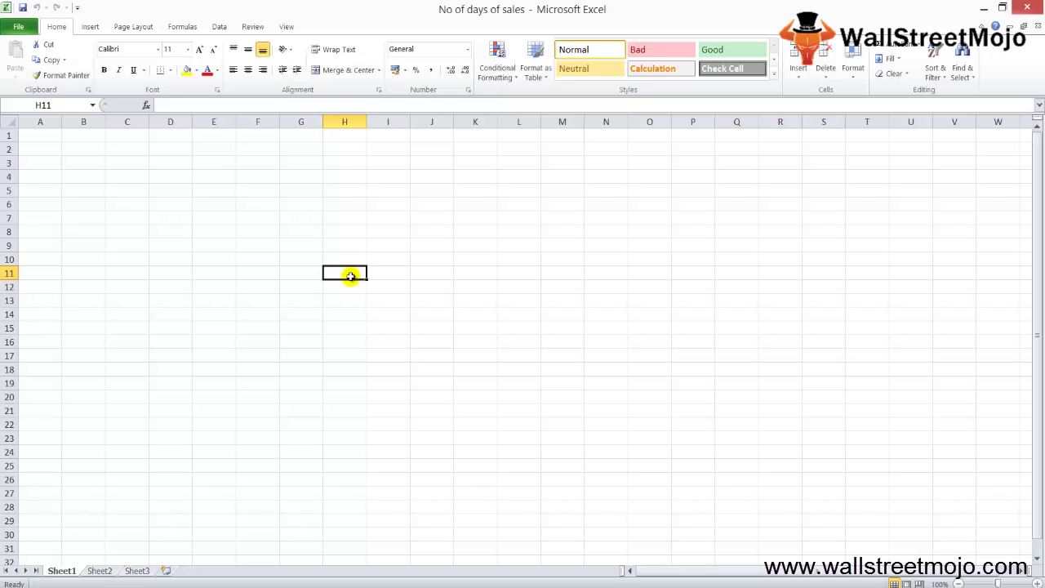
Step: Enter "Cash conversion Cycle days Cash conversion =" in cell H8 of Sheet1 and autofit column H to the text
key("Up")
key("Up")
key("Up")
type("56")
key("BackSpace")
key("BackSpace")
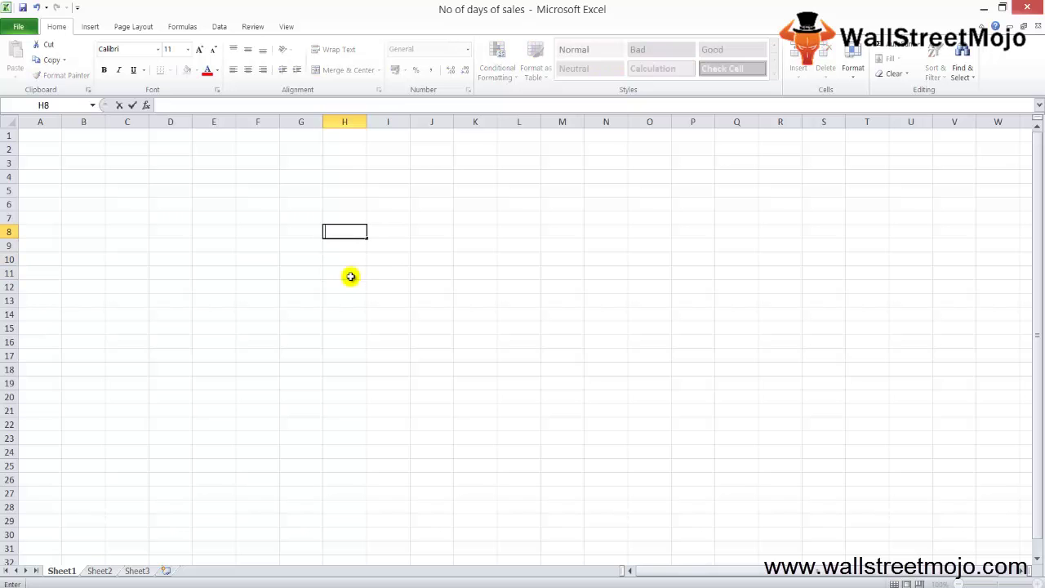
type("Cash conv")
type("ersion")
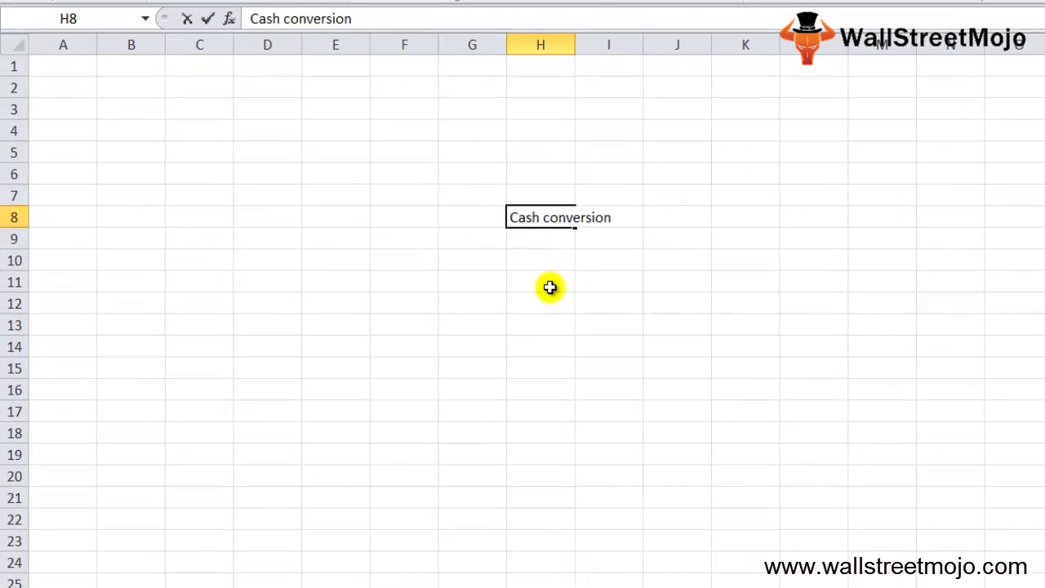
type(" Cycle da")
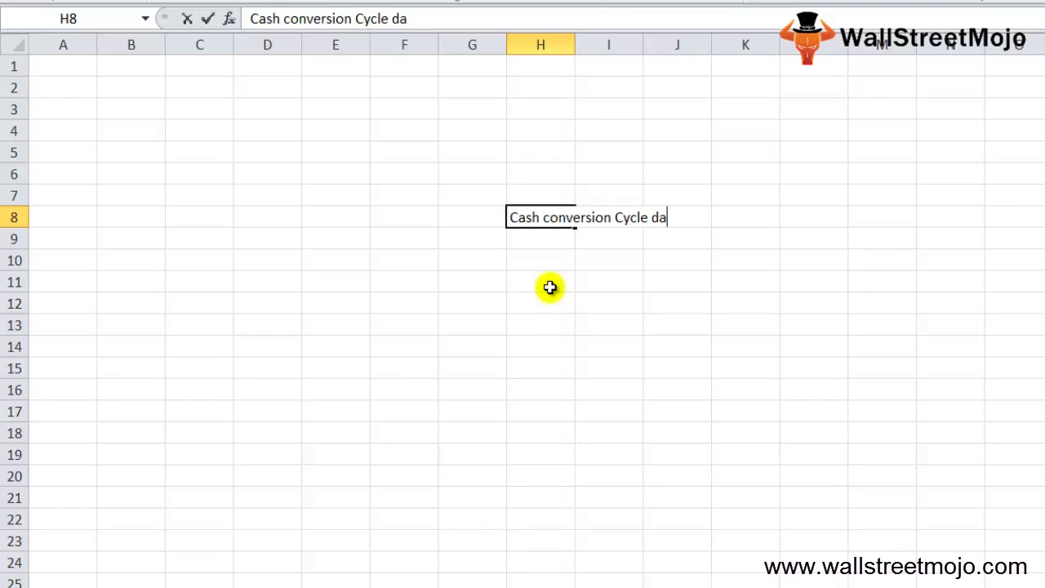
type("ys Cash")
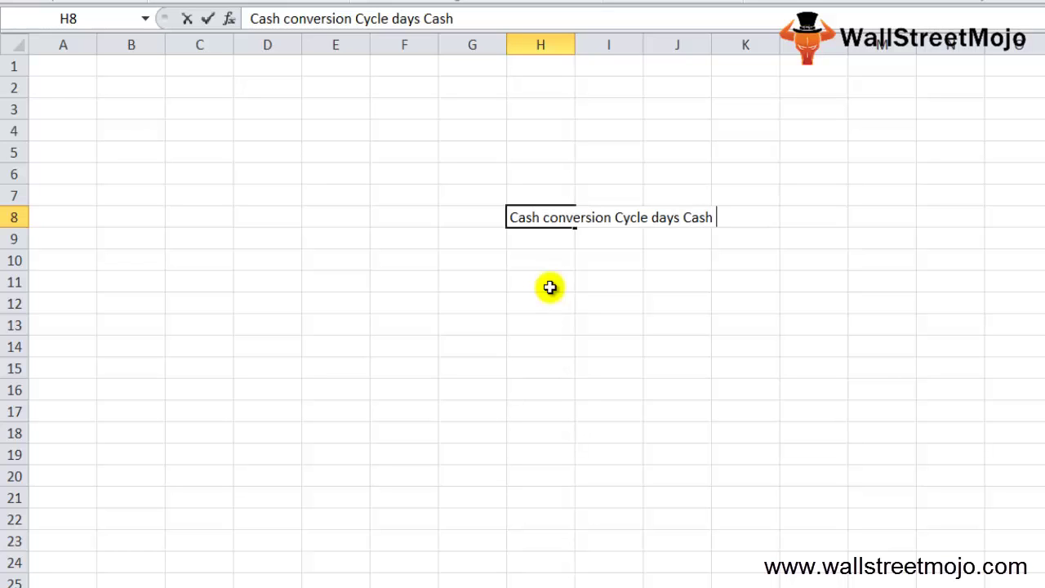
type(" conversion")
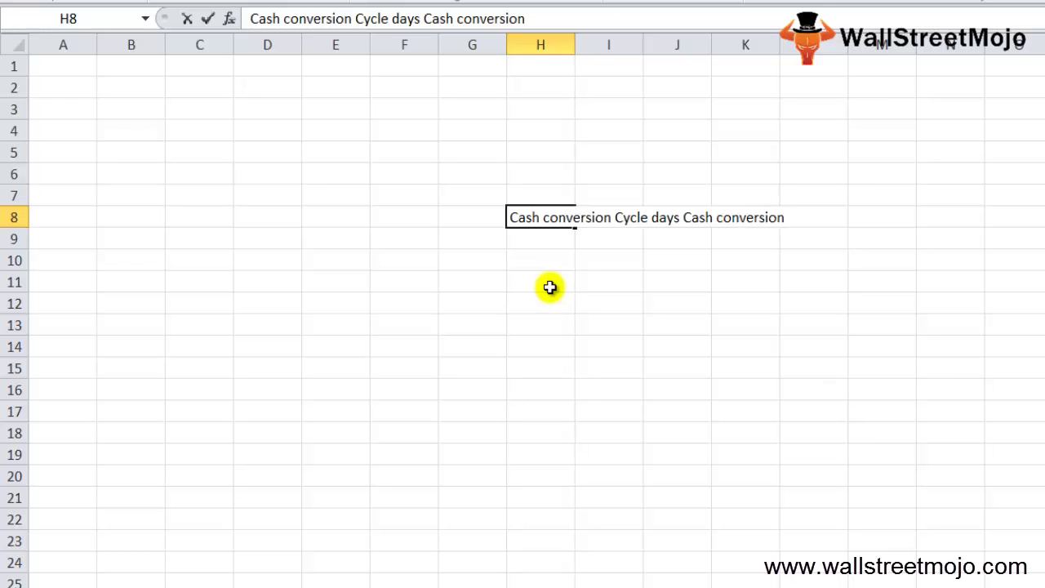
type(" =")
key("ctrl+Return")
key("alt+o")
key("c")
key("a")
Step: Enter "Days of sales Outstanding" in cell I8 and "Add: Days of Inventory" in cell I9
key("Right")
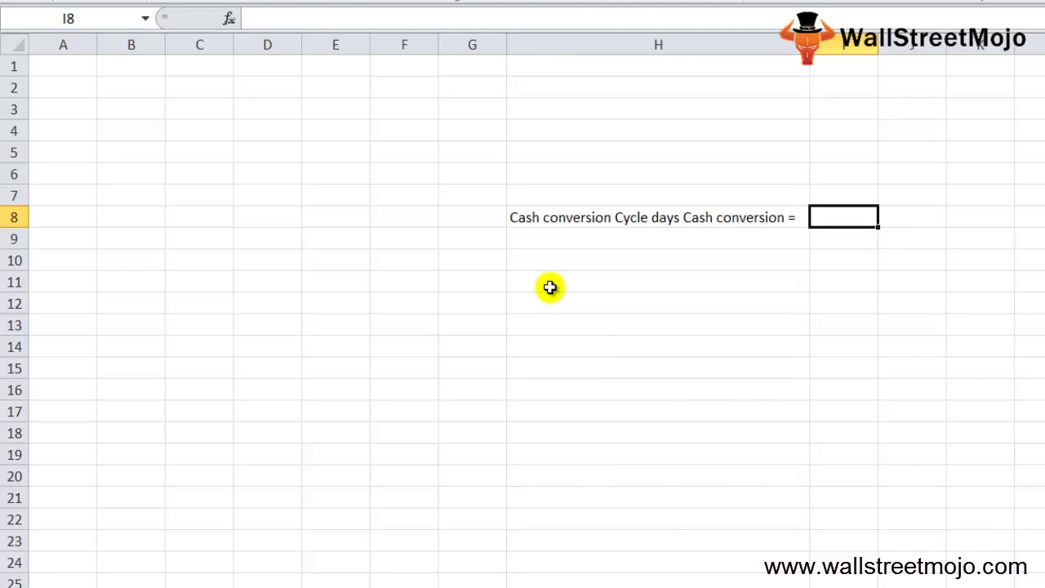
type("Days o")
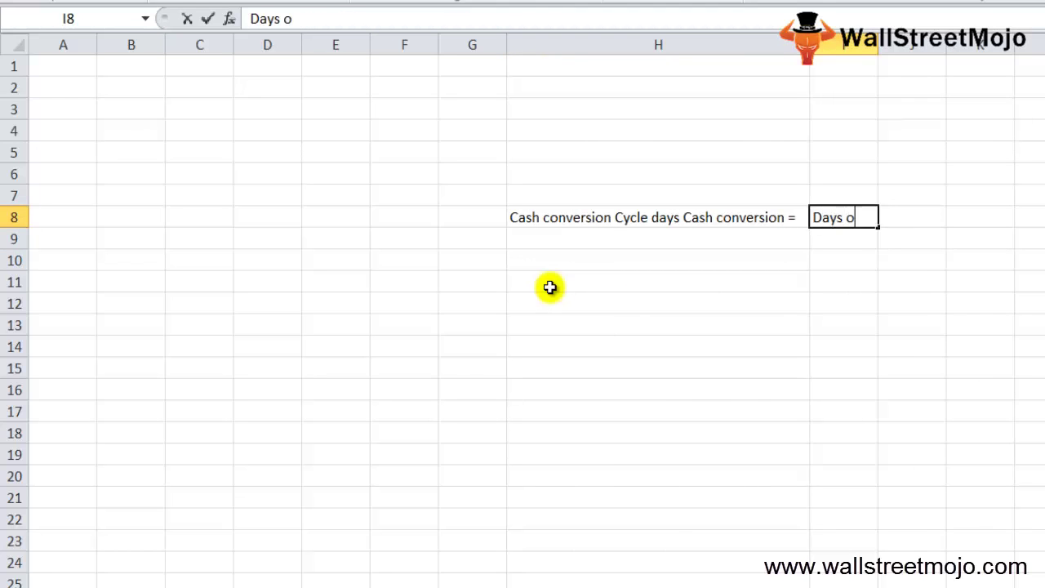
type("f sales Out")
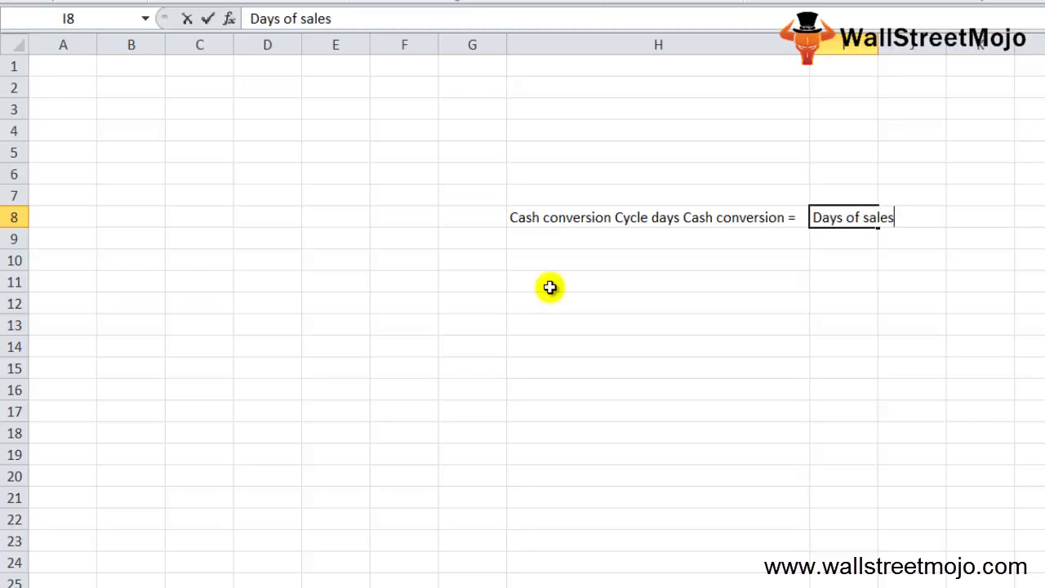
type("standing")
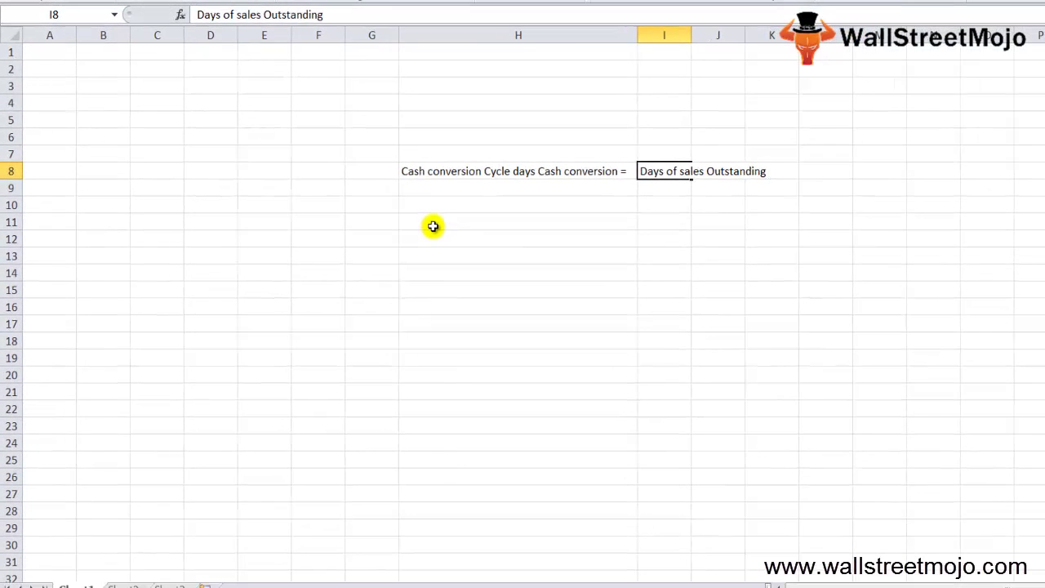
key("Return")
type("Add:")
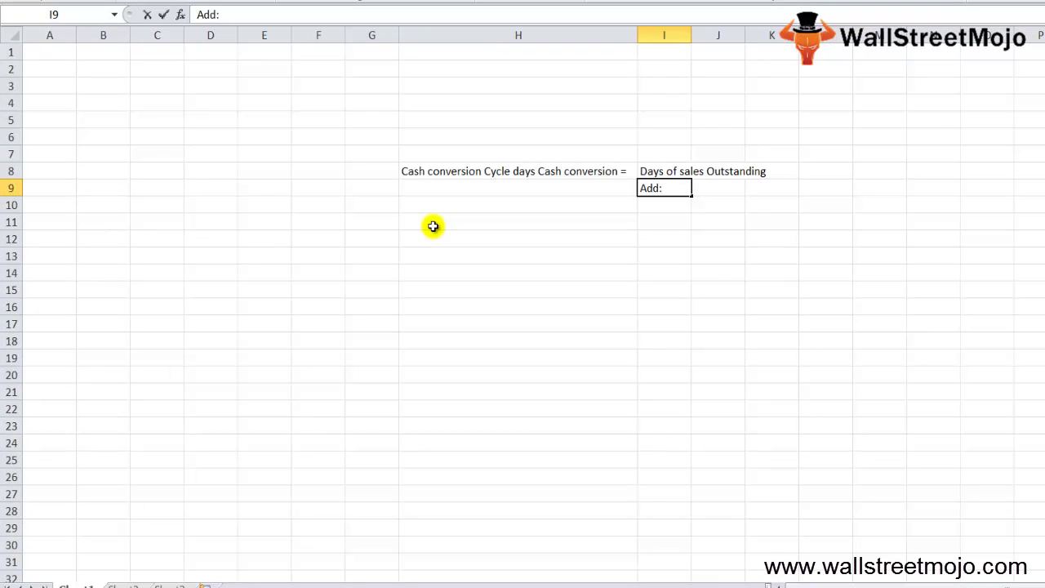
type(" Days of Inventory")
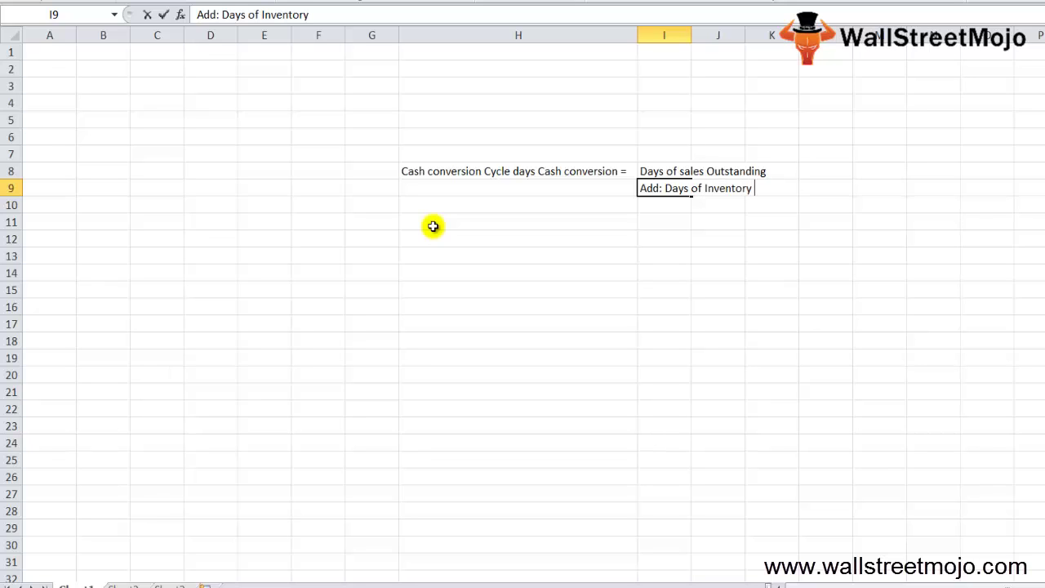
key("Return")
Step: Enter "Less : Days payables outstanding" in cell I10 as the last component of the cash conversion cycle
type("Les")
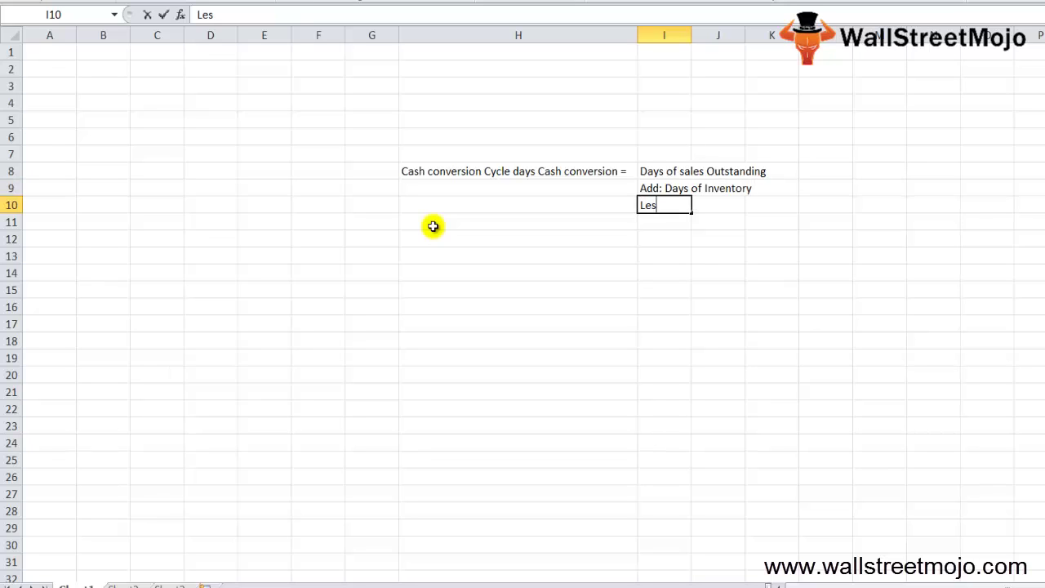
type("s : Days payables our")
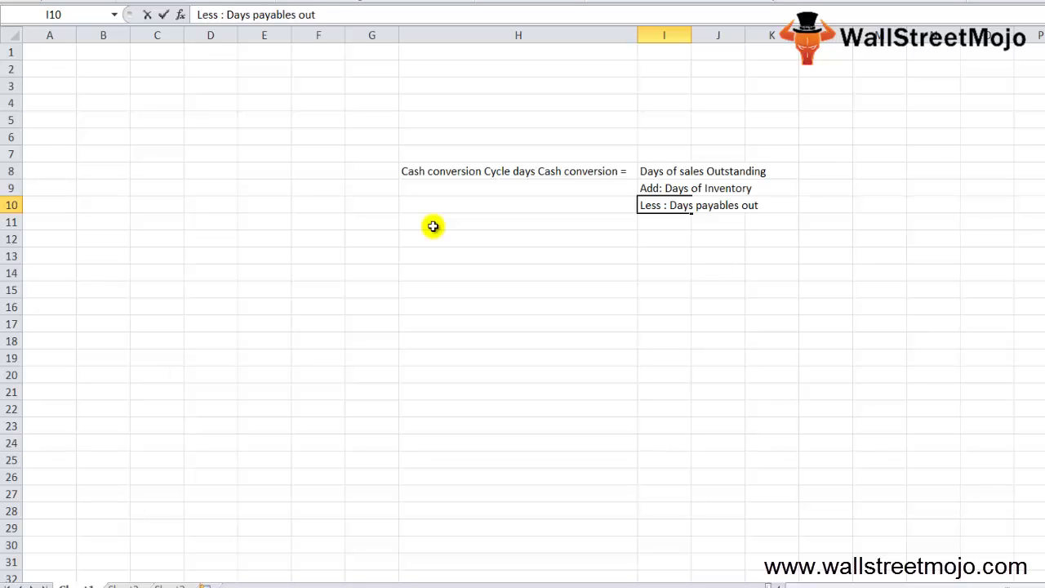
type("standing")
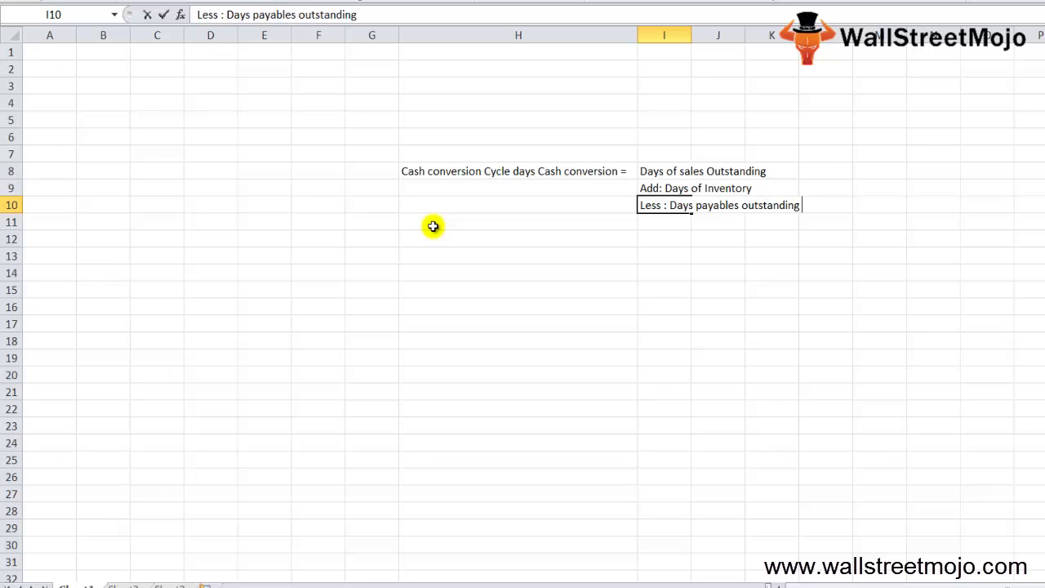
key("Return")
Step: Autofit column I to the width of the text in cell I8
key("Up")
key("Up")
key("Up")
key("Left")
key("Left")
key("Right")
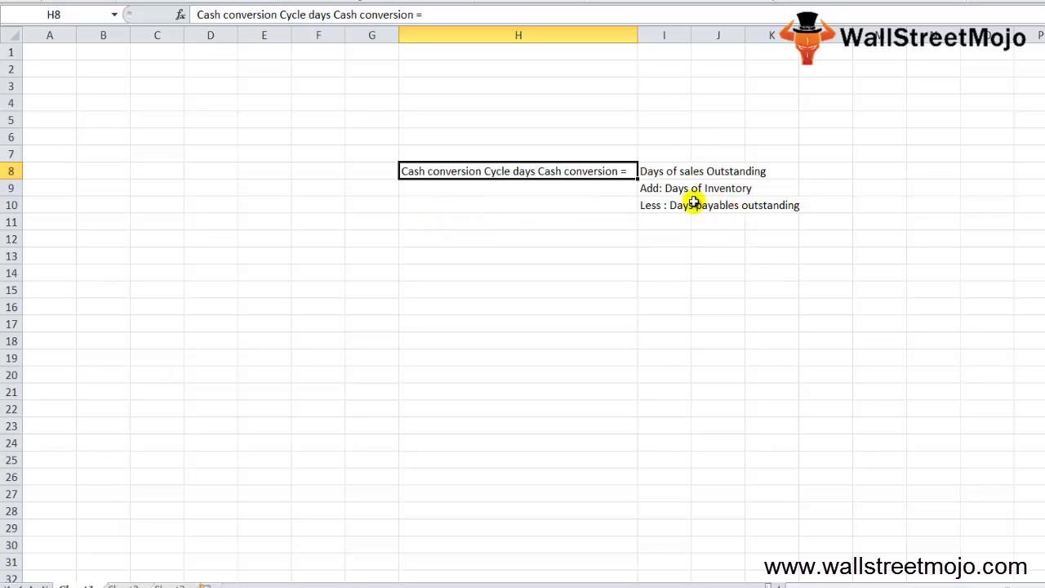
left_click(667, 168)
key("alt+h")
key("o")
key("i")
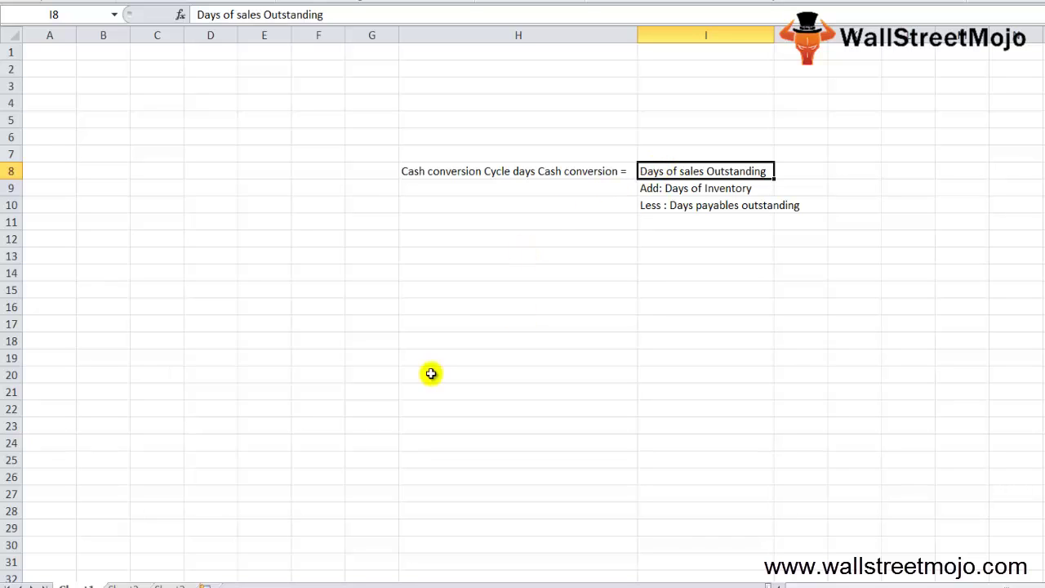
Step: Switch to Sheet2 and enter 60000 in cell C4
left_click(118, 583)
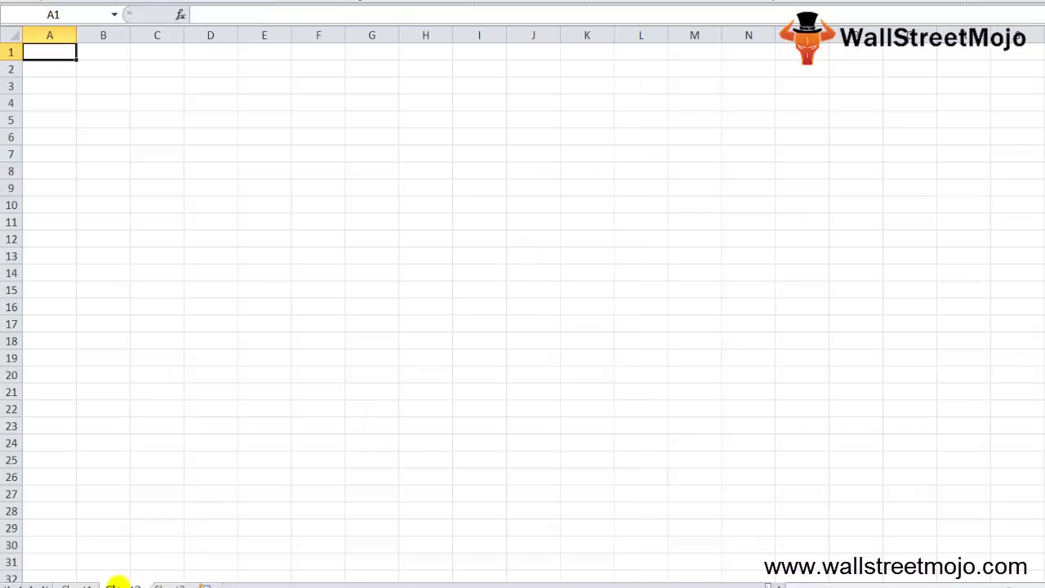
left_click(196, 150)
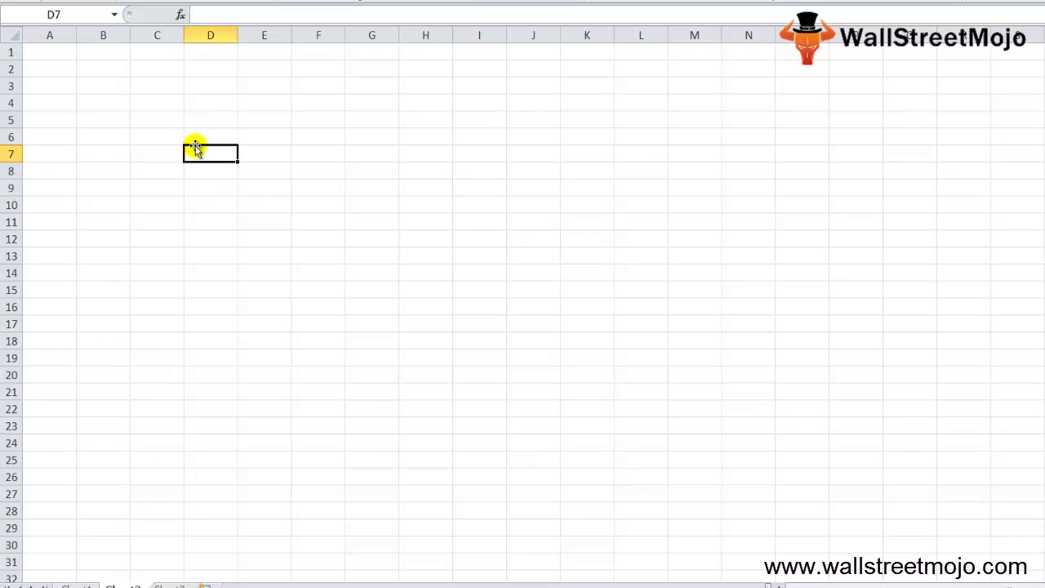
key("Up")
key("Up")
key("Up")
key("Left")
type("60")
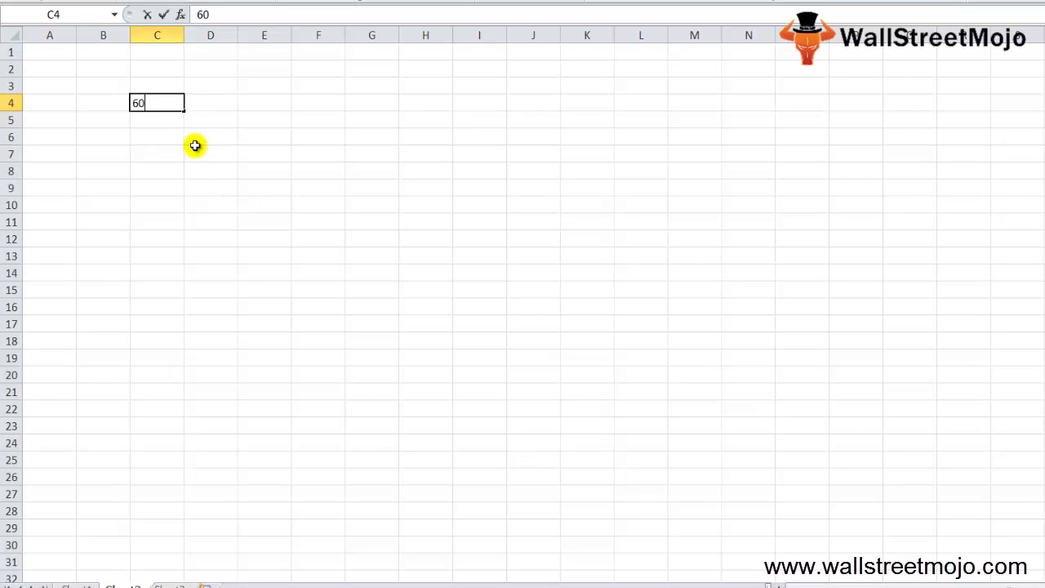
type("0000")
key("Return")
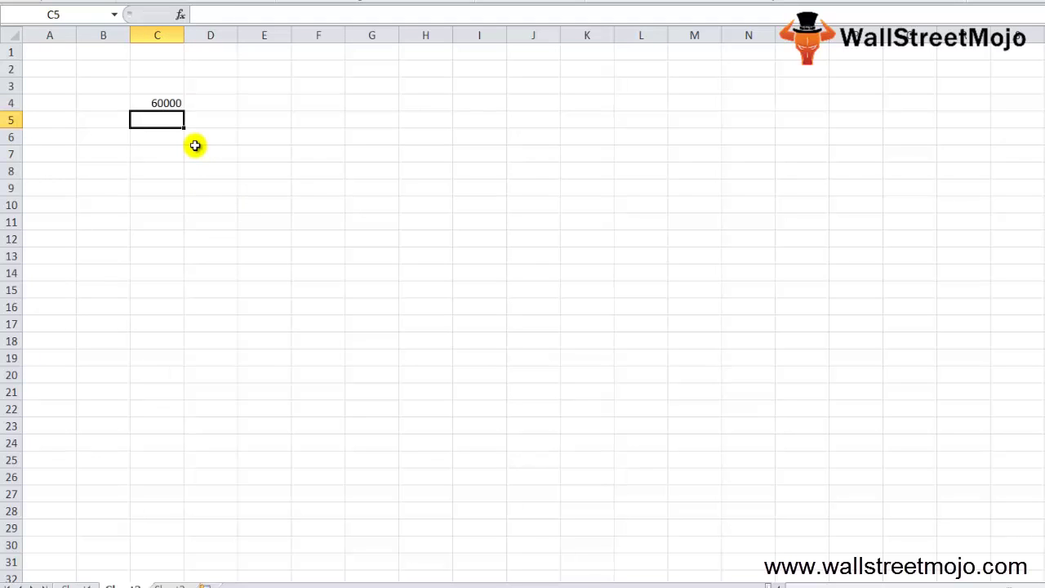
Step: Label the 60000 amount by entering "Inventory" in cell B4
key("Up")
key("Left")
type("Inve")
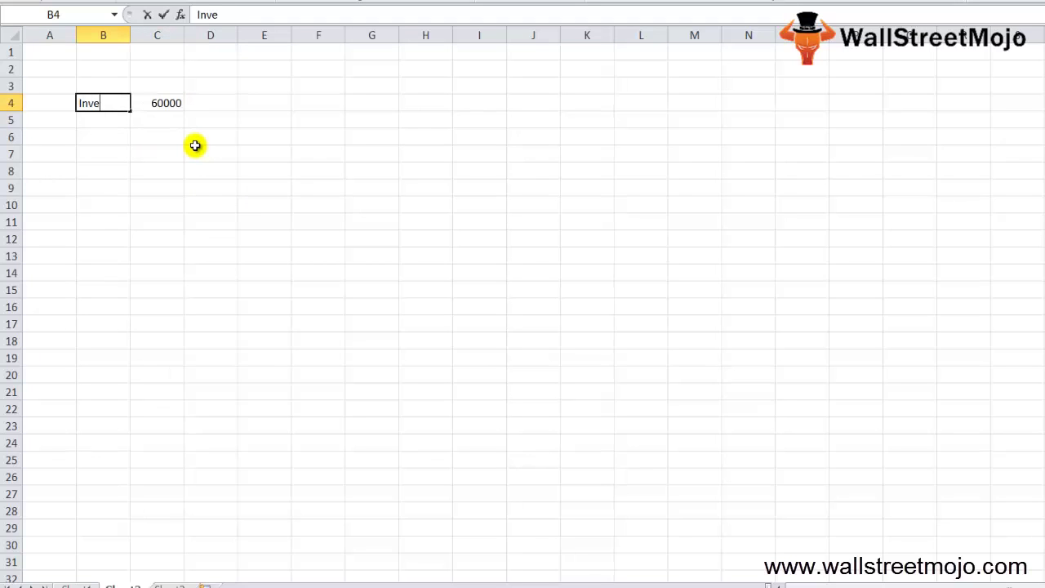
type("o")
key("BackSpace")
type("ntory")
key("Return")
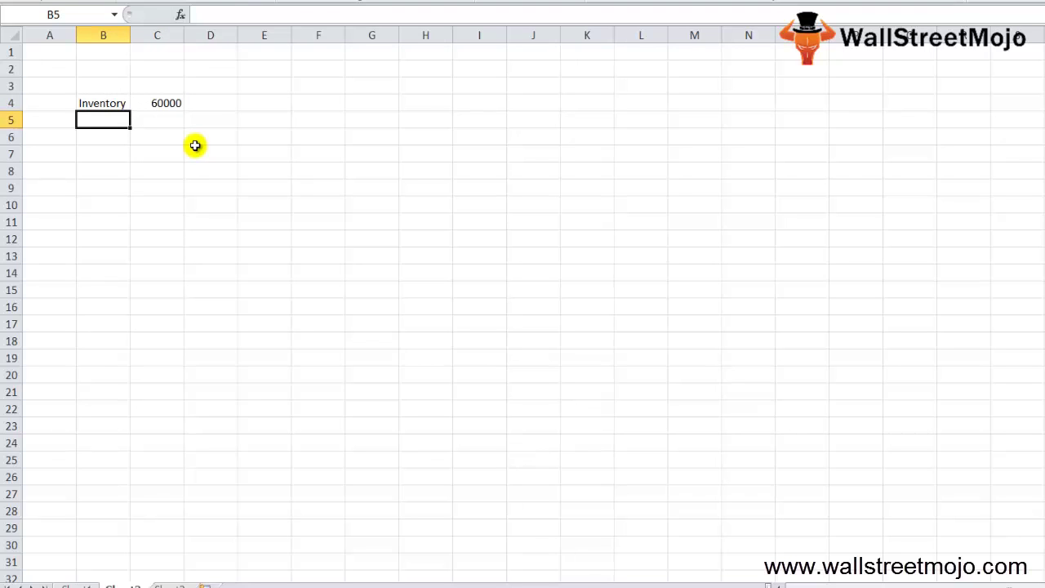
Step: Enter the label "Cost of sales" in cell B5, below the Inventory label
key("Return")
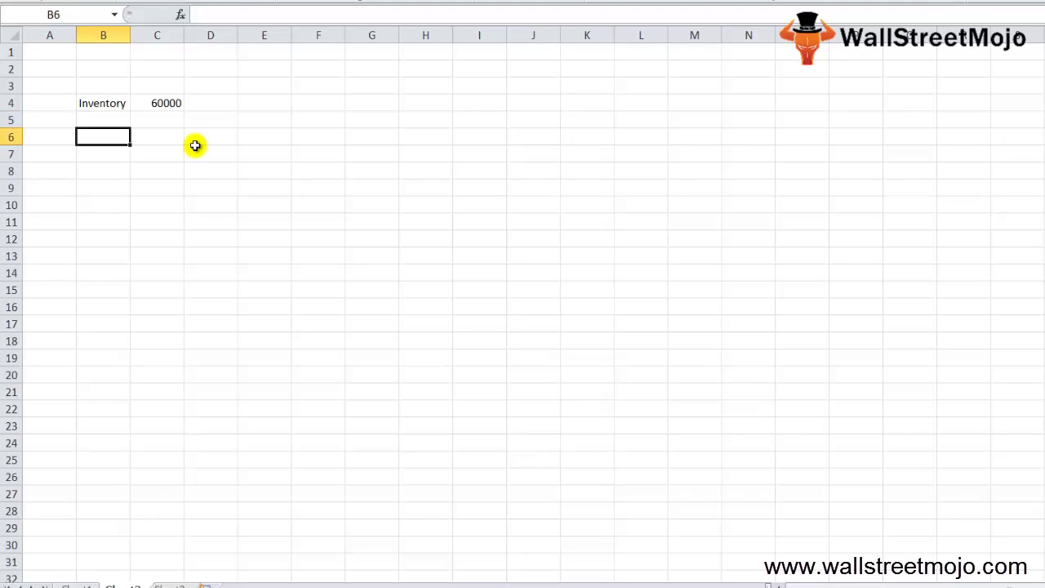
key("Up")
type("Cost of slae")
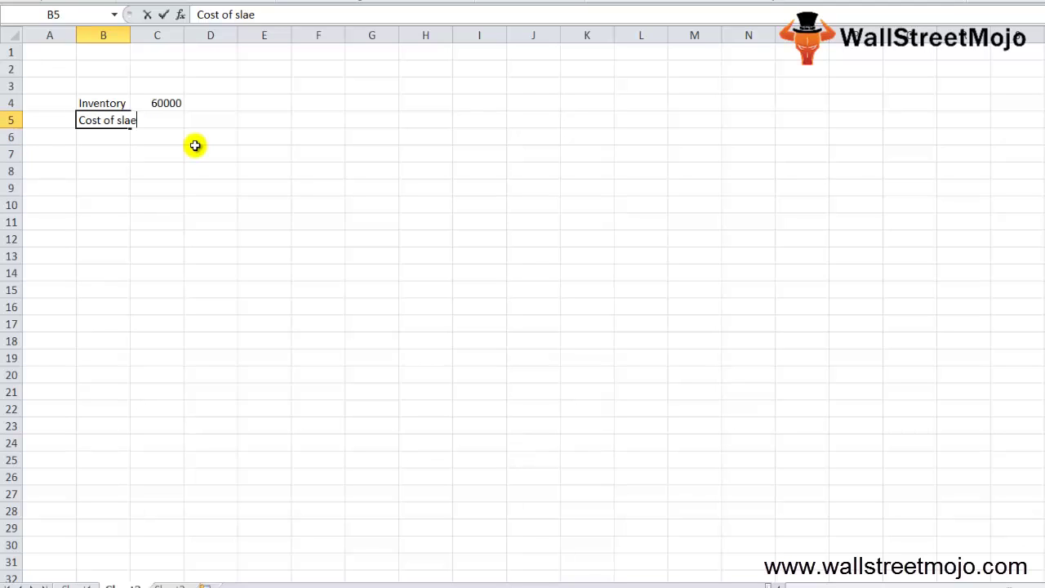
key("BackSpace")
key("BackSpace")
key("BackSpace")
type("ales")
key("Return")
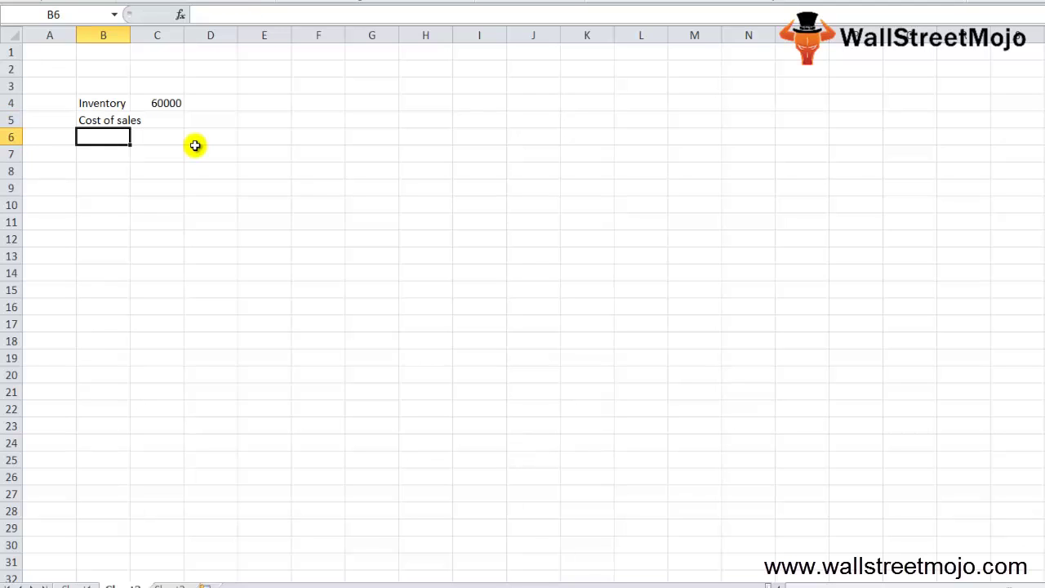
Step: Enter 300000 in cell C5 as the cost of sales amount
key("Up")
key("Right")
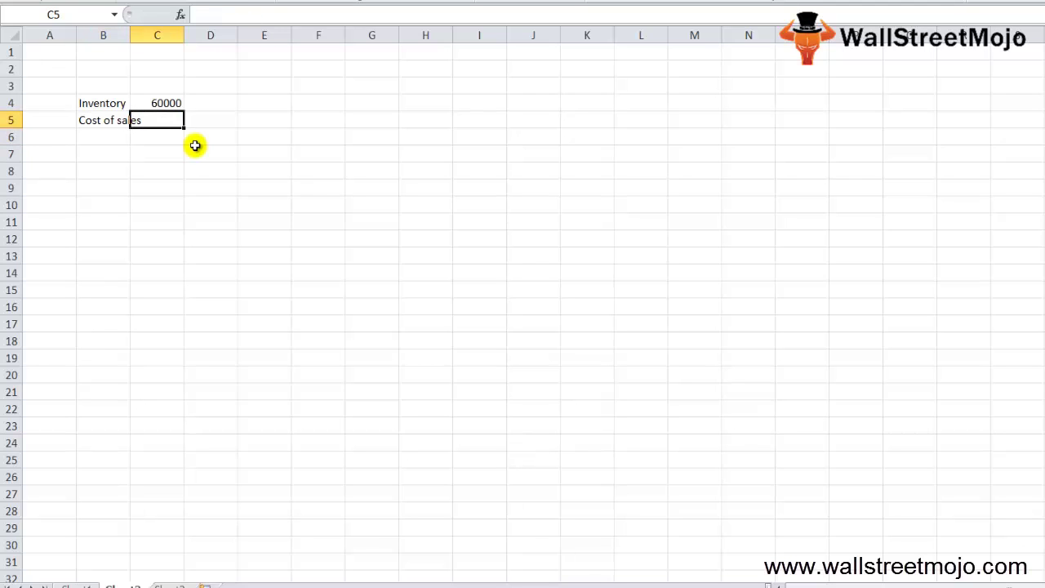
type("300000")
key("Return")
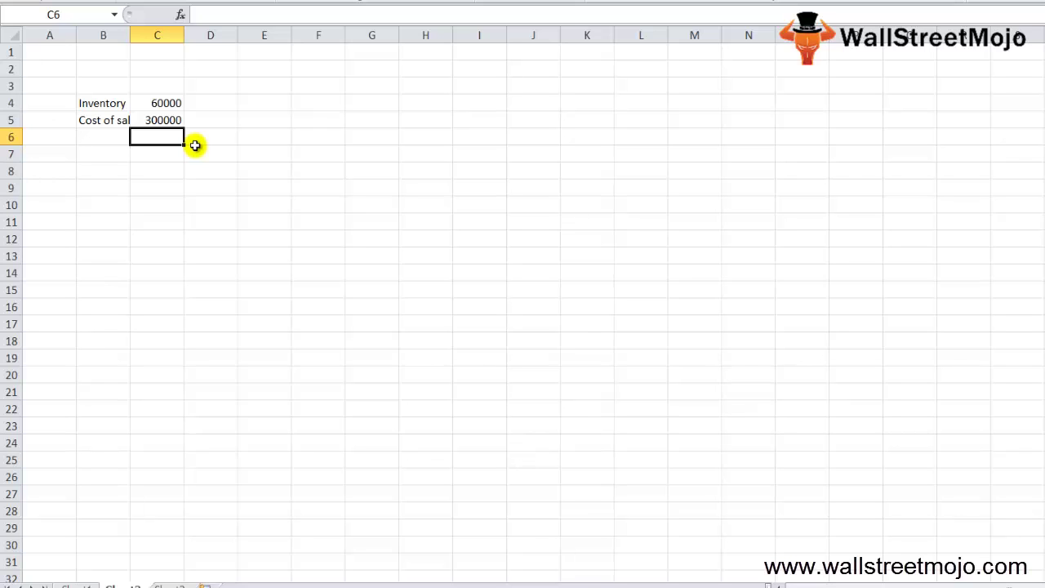
Step: Enter "Days of Inventory Outstanding = Inventory" in cell B7 as the first line of the formula
key("Down")
key("Down")
key("Left")
key("Up")
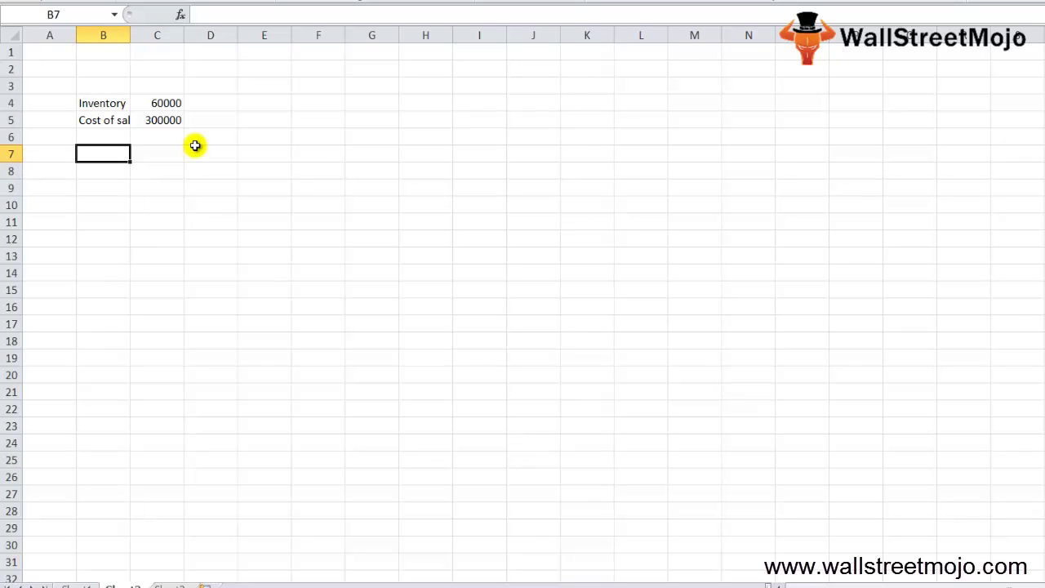
type("Days of ")
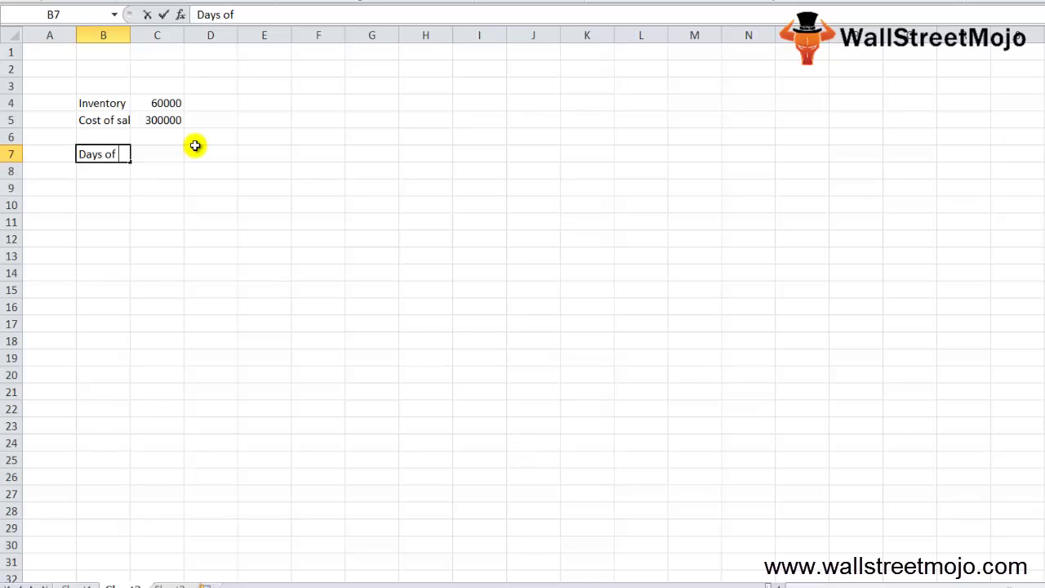
type("Inveno")
key("BackSpace")
type("tory")
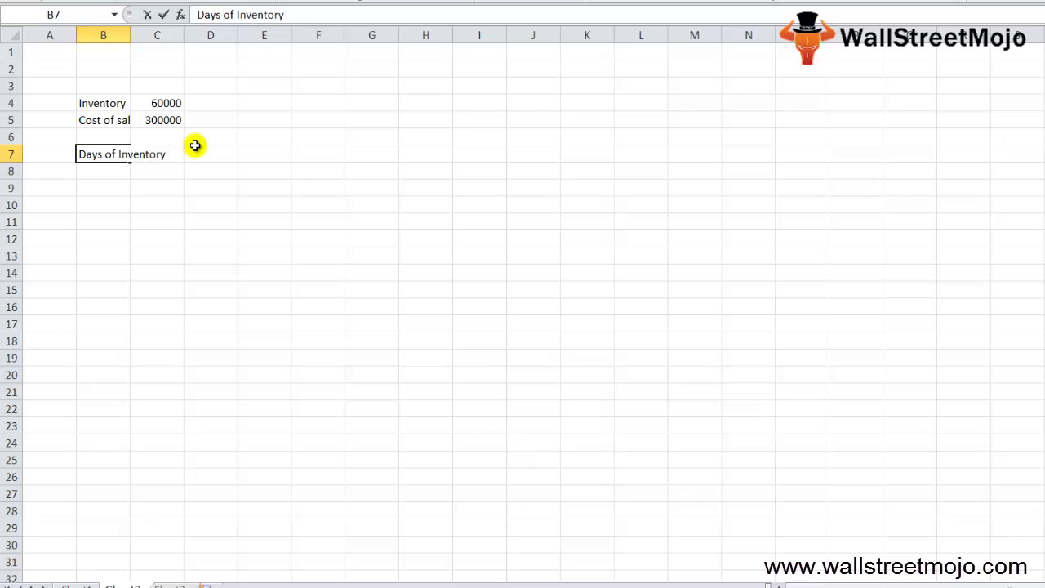
type(" Outstanding")
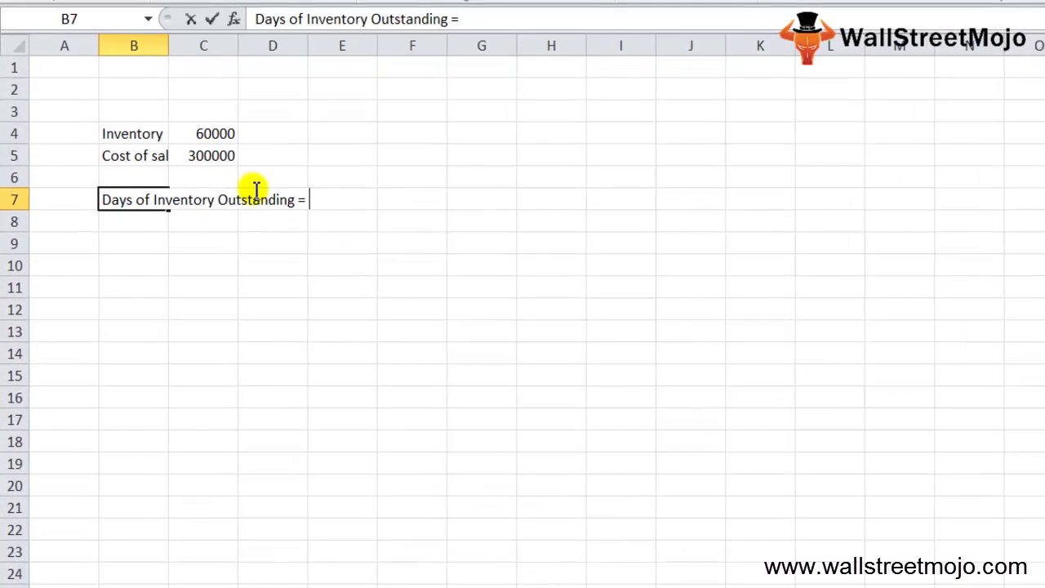
type(" = Invento")
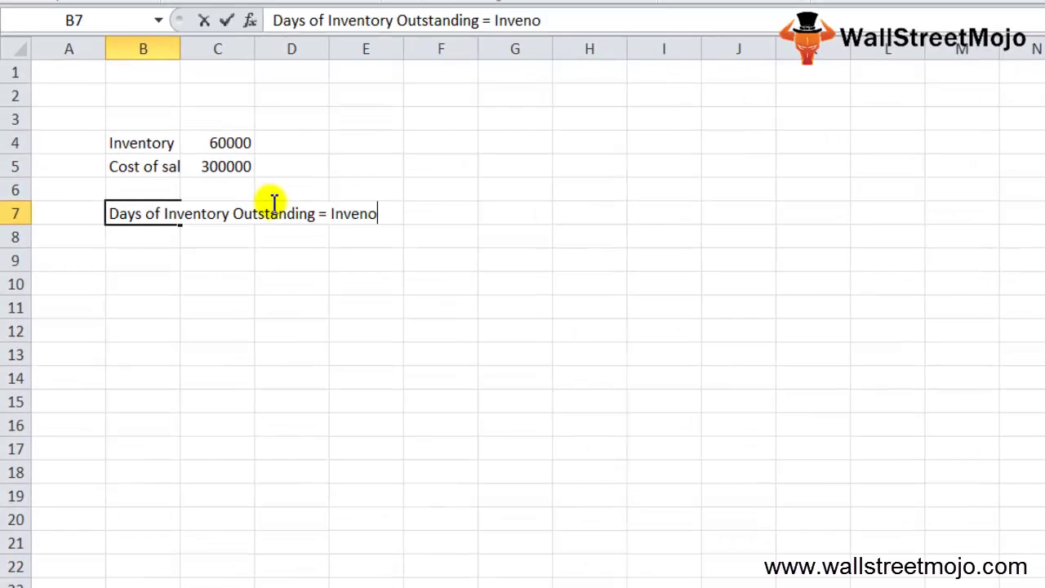
type("ry")
key("Return")
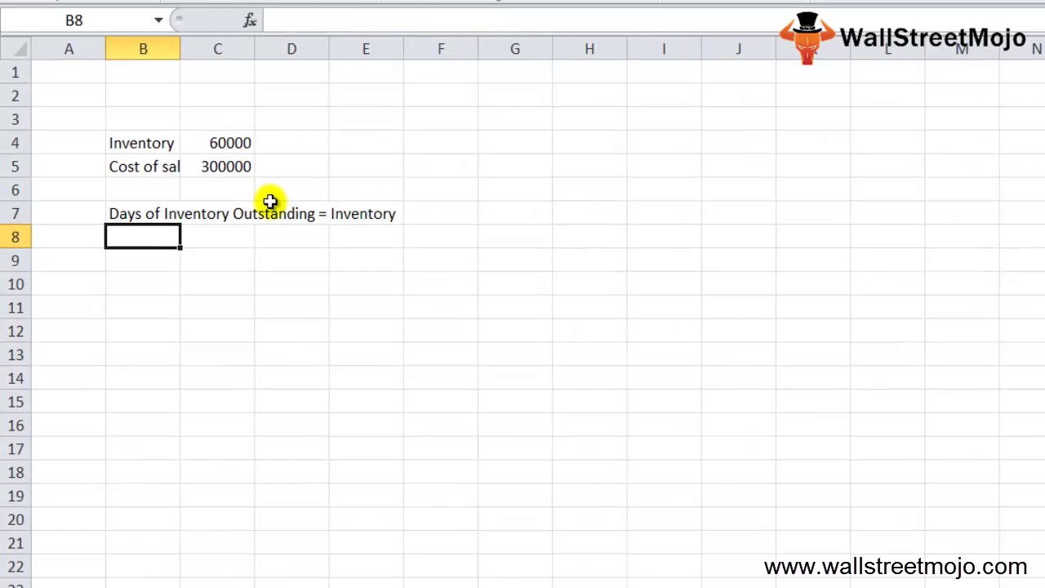
Step: Shorten the label in cell B7 to "Days of Inventory Outstanding ="
key("Up")
key("F2")
key("BackSpace")
key("BackSpace")
key("BackSpace")
key("BackSpace")
key("BackSpace")
key("BackSpace")
key("BackSpace")
key("BackSpace")
key("BackSpace")
key("BackSpace")
key("BackSpace")
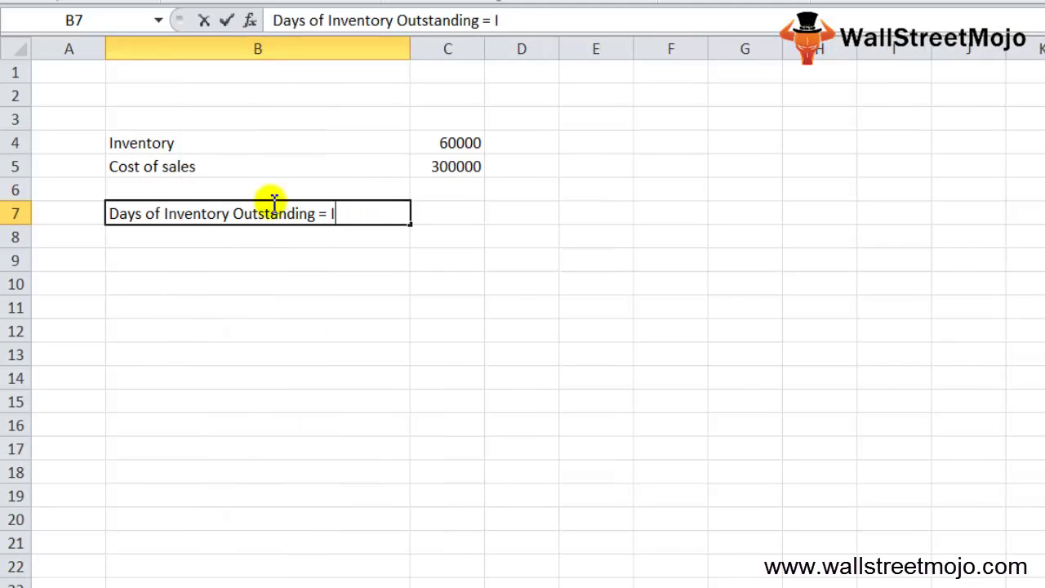
type("=")
key("Tab")
Step: Enter "Inventory" in cell C7 as the numerator of the formula
type("Invenotry")
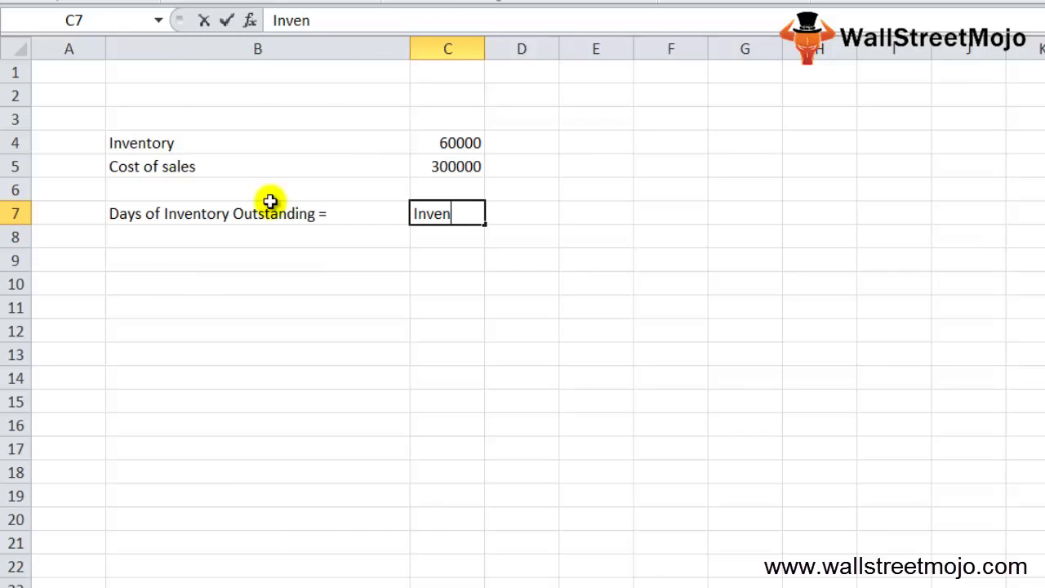
key("Return")
key("Up")
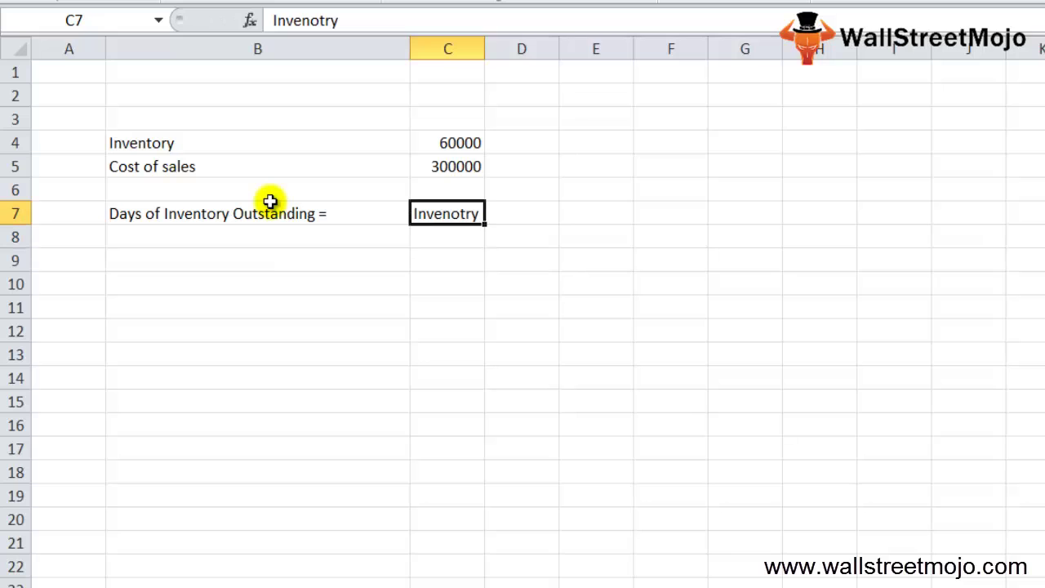
type("Inventory")
key("Return")
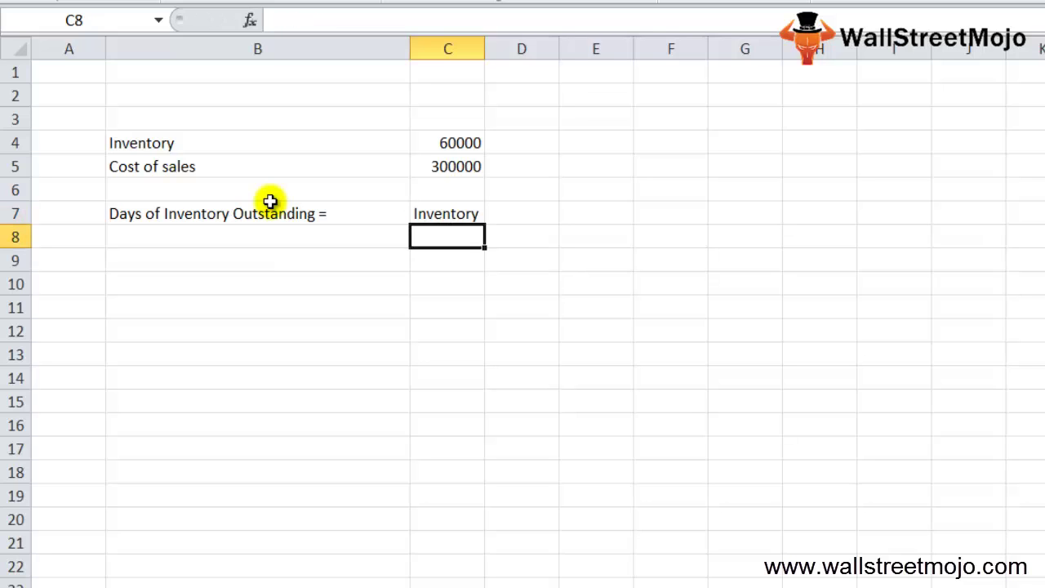
Step: Enter "Cost of sales" in cell C8 as the denominator and add a bottom border to cell C7 as the fraction line
type("Cost of sa")
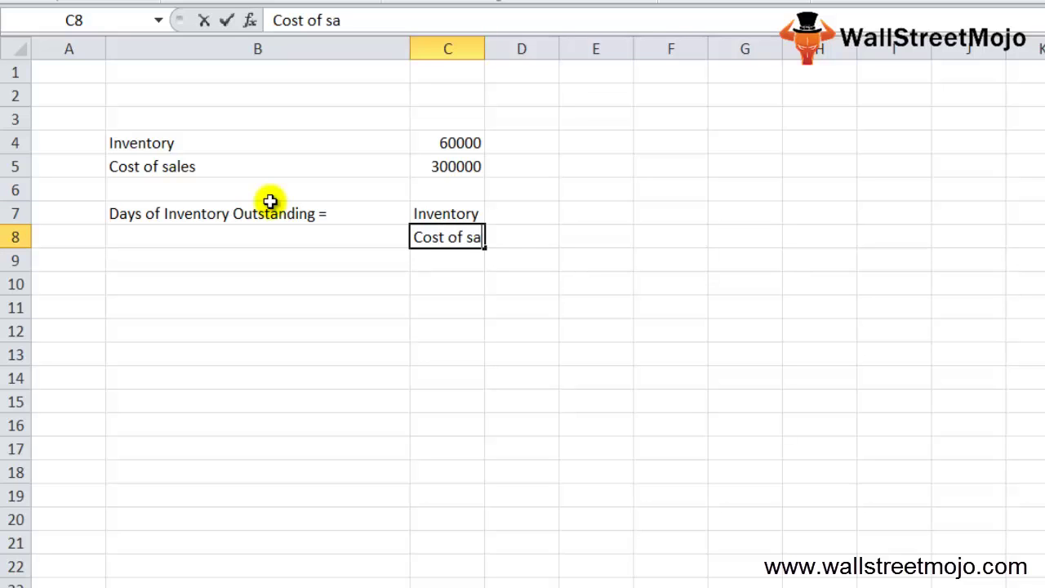
type("les")
key("Up")
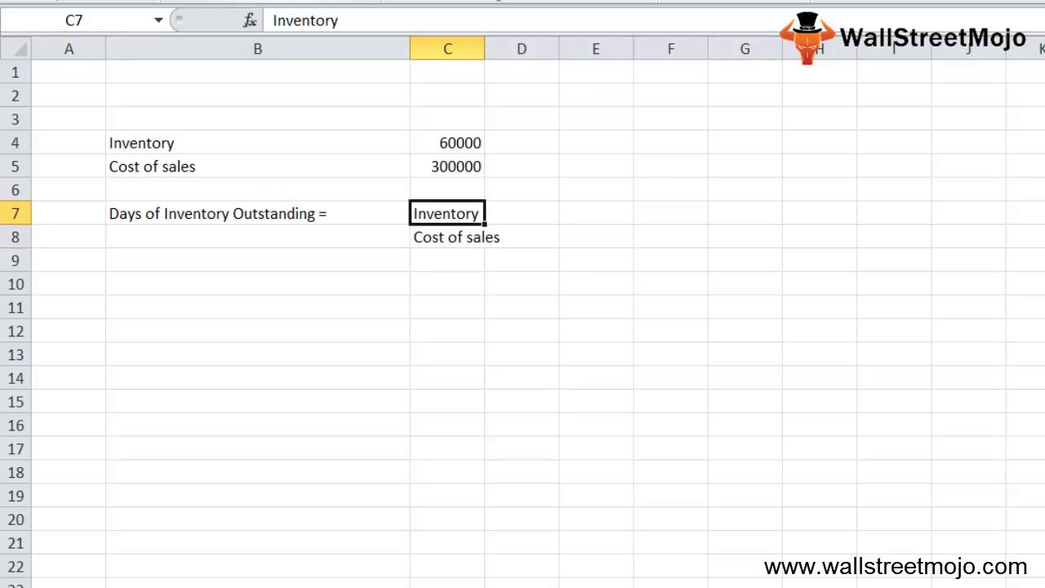
left_click(449, 426)
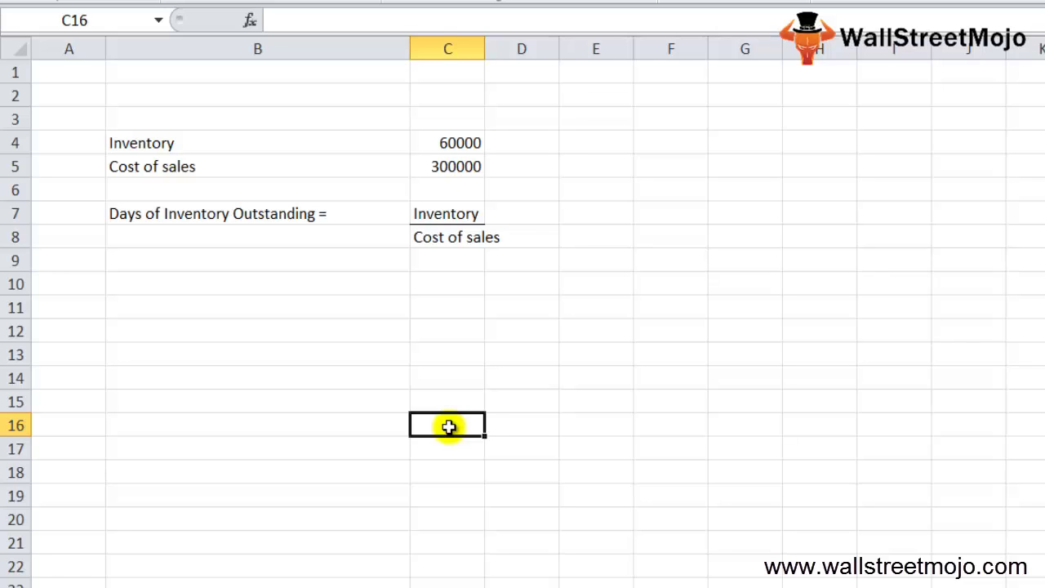
Step: Enter the multiplication sign "*" in cell D7, beside the Inventory numerator
key("Up")
key("Up")
key("Up")
key("Up")
key("Up")
key("Up")
key("Up")
key("Up")
key("Up")
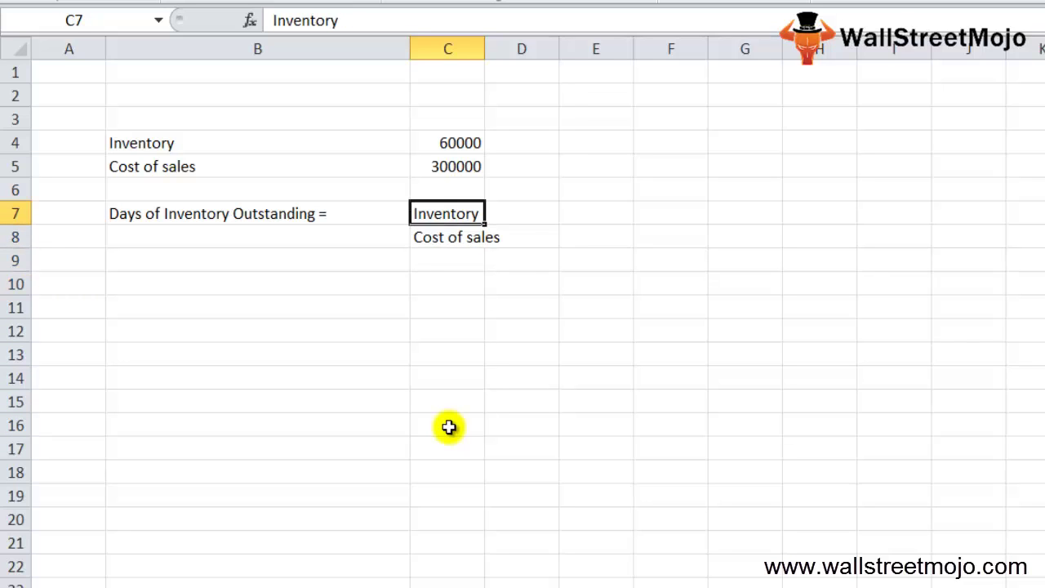
key("Right")
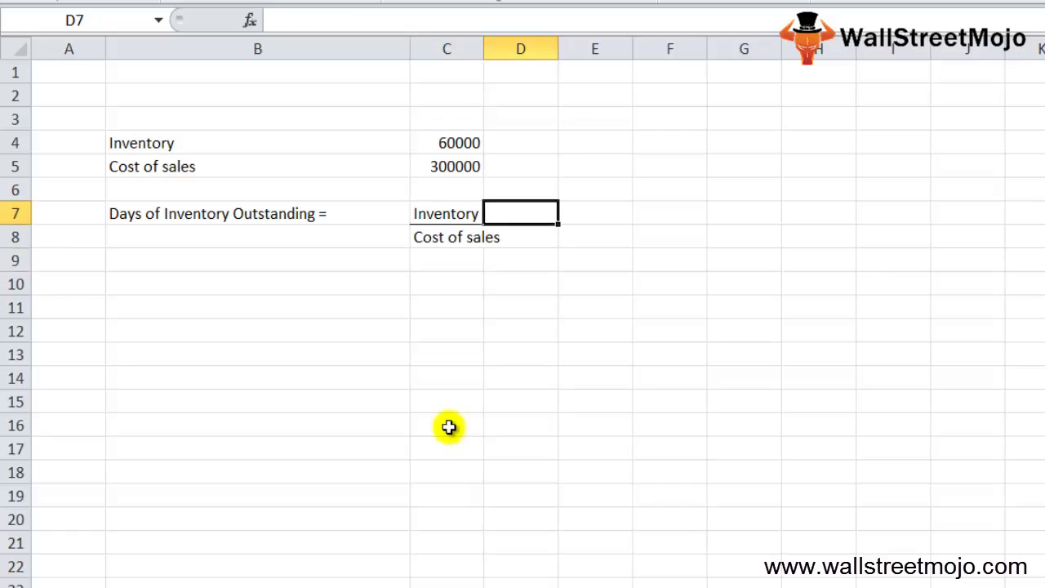
type("*")
key("Return")
key("Up")
Step: Enter 365 in cell E7 to complete the written formula
key("Right")
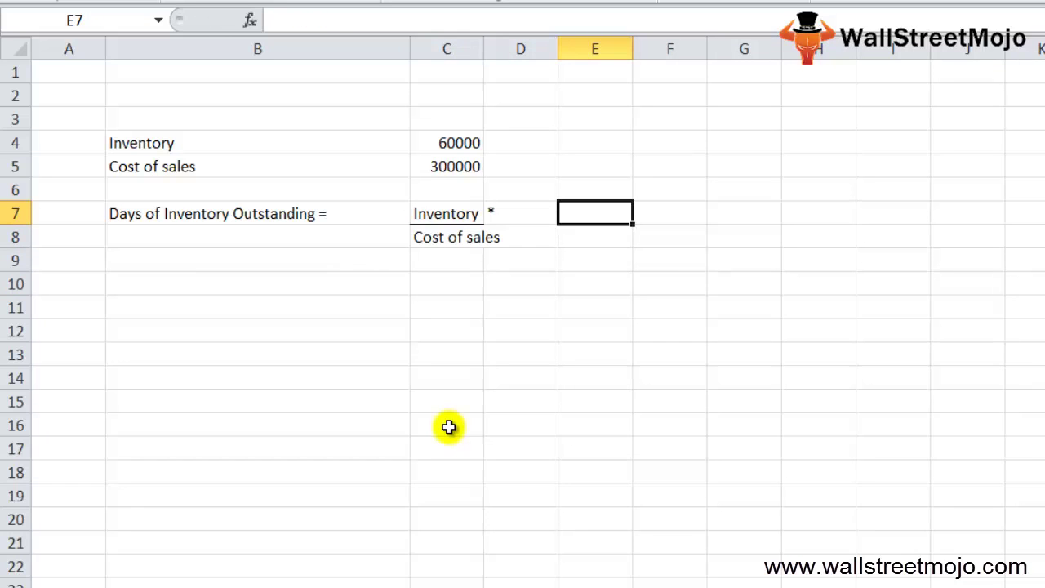
type("6")
key("BackSpace")
type("365")
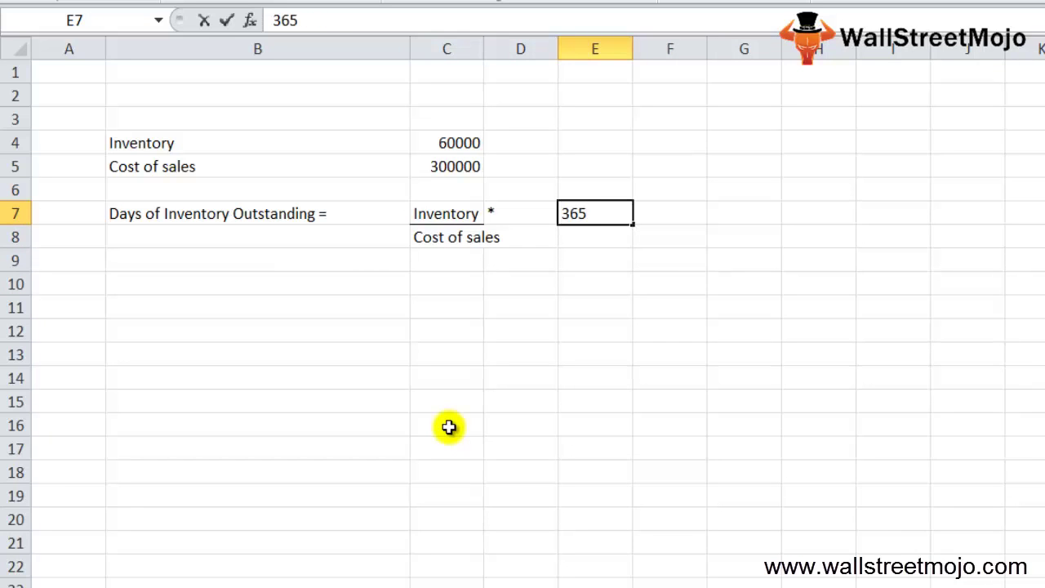
key("Return")
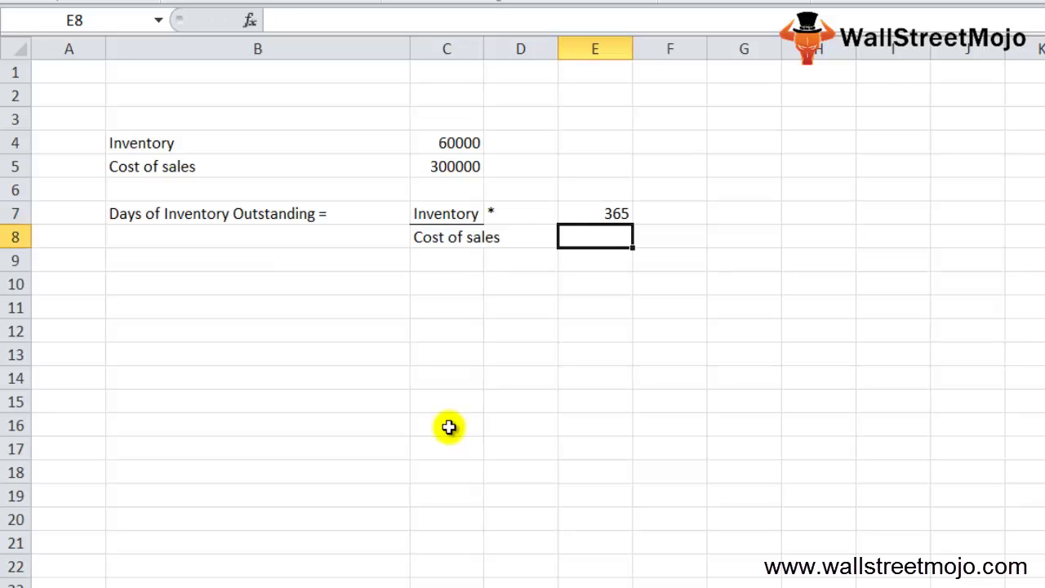
Step: Enter the example amounts below the formula: 60000 in cell C10 and 300000 in cell C11
key("Down")
key("Down")
key("Left")
key("Left")
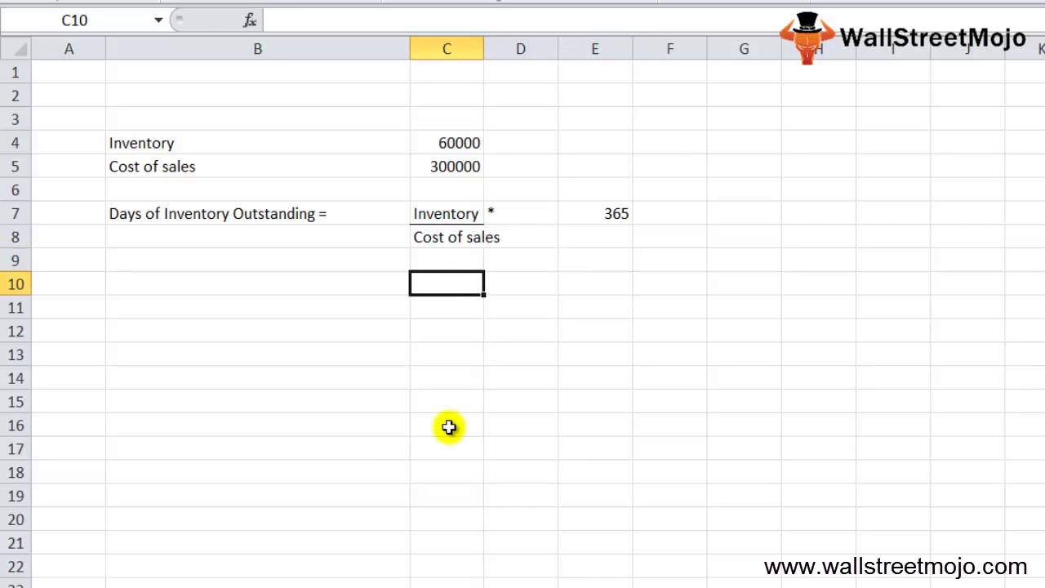
type("60000")
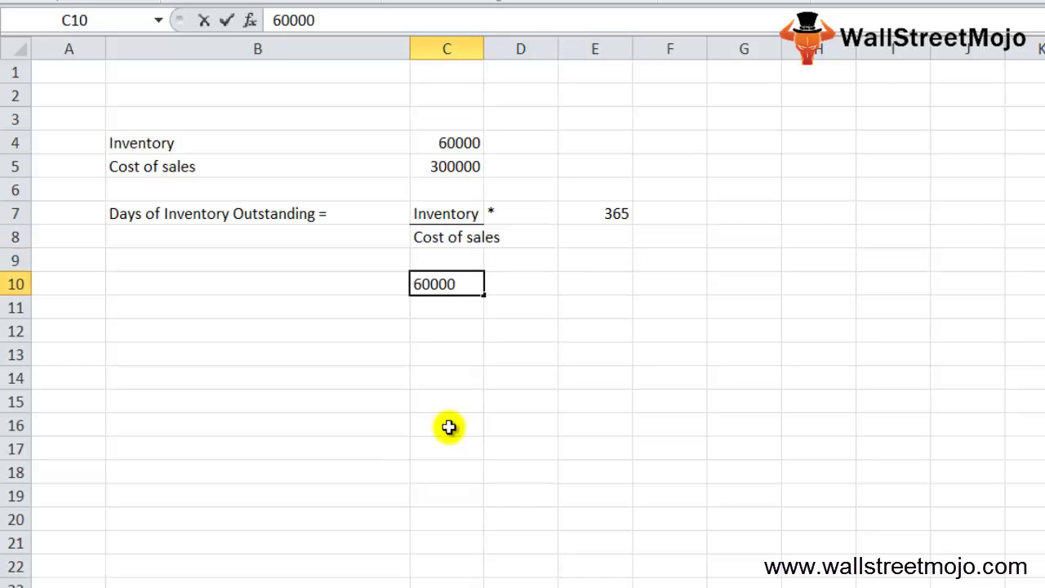
key("Return")
type("300000")
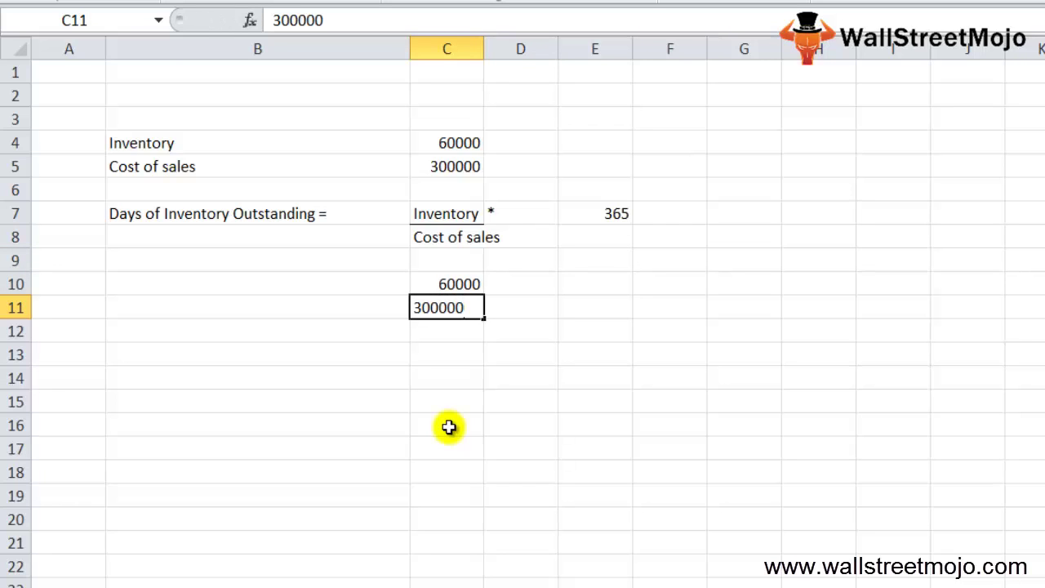
key("Tab")
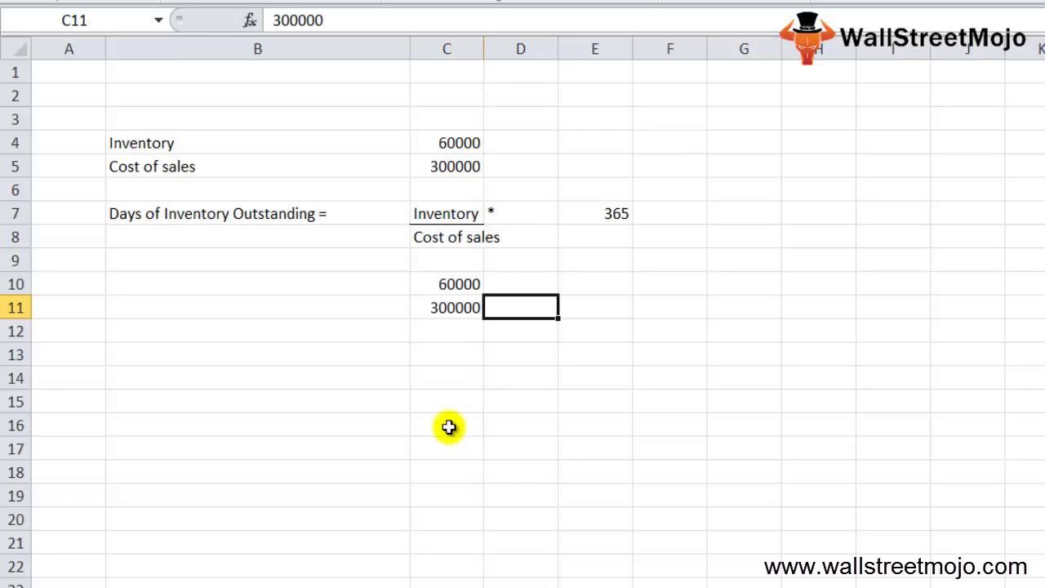
Step: Enter "*365" in cell D10, beside the 60000 amount
key("Up")
type("*365")
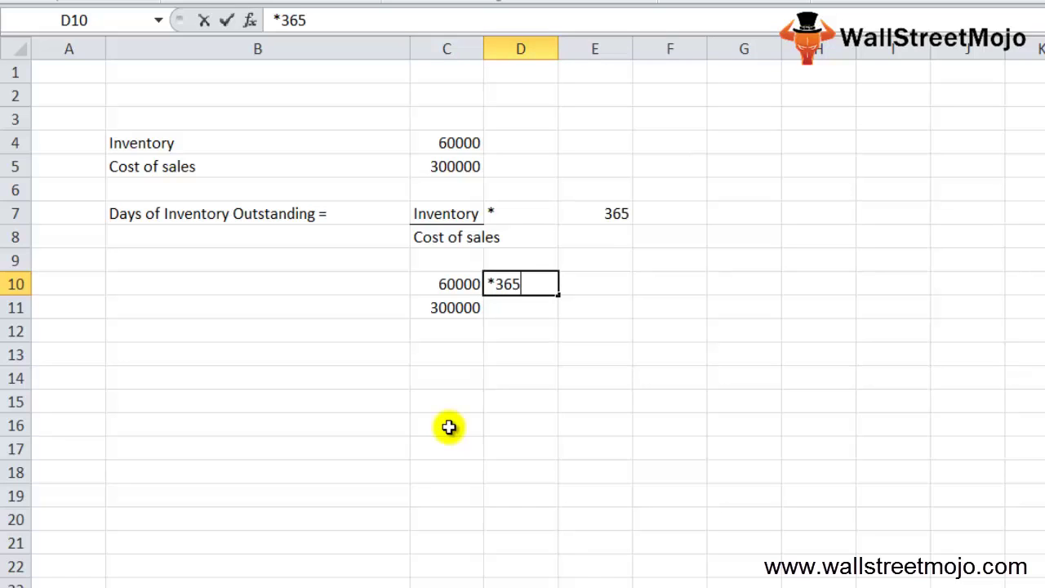
key("Return")
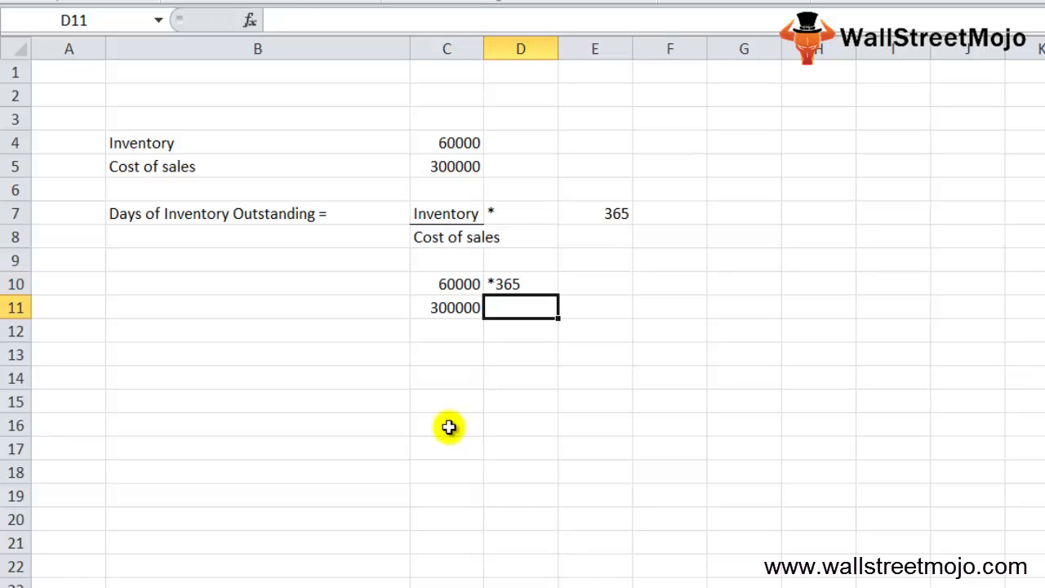
Step: Enter the result "73 days" in cell C13, below the worked calculation
key("Down")
key("Left")
key("Down")
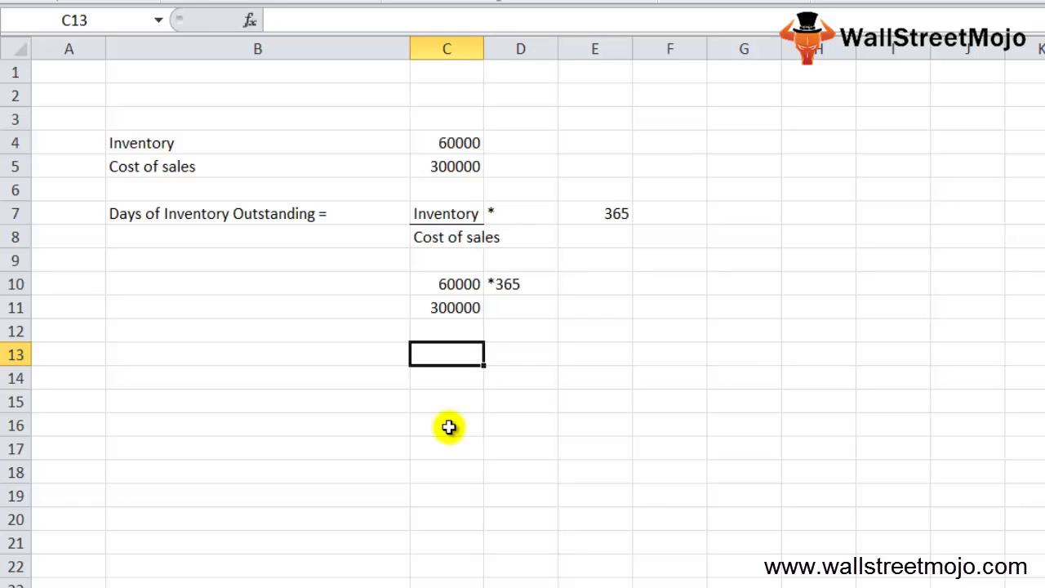
type("73 A")
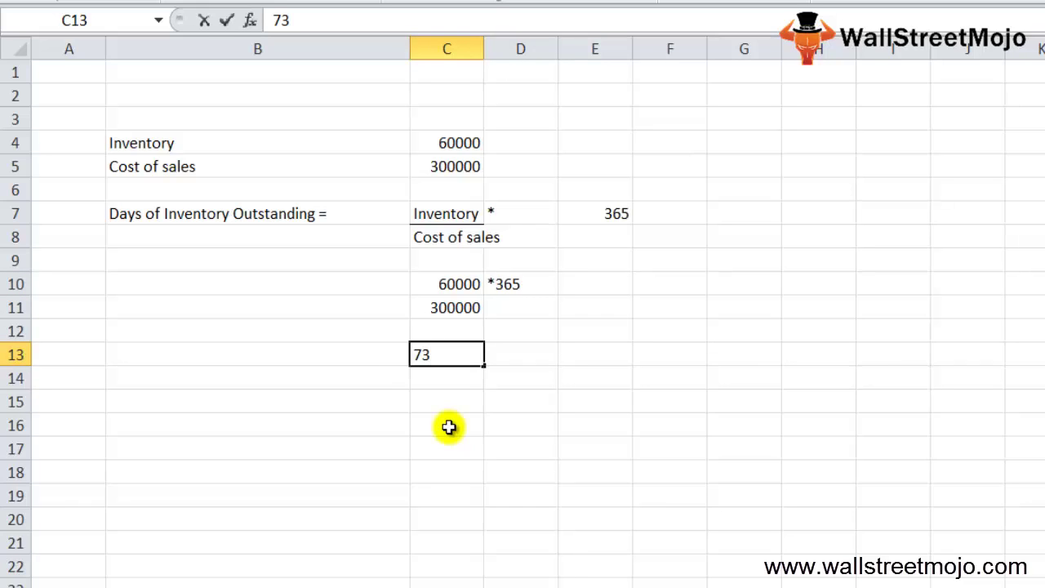
key("BackSpace")
type("days")
key("Return")
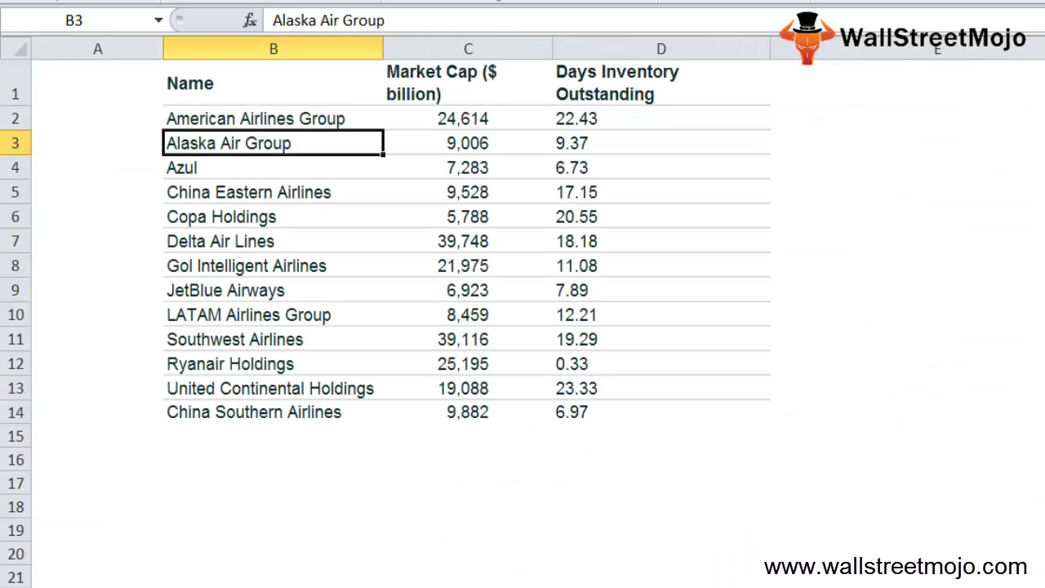
Step: Go through the airline names in column B, from American Airlines Group to China Southern Airlines
left_click(273, 84)
left_click(273, 119)
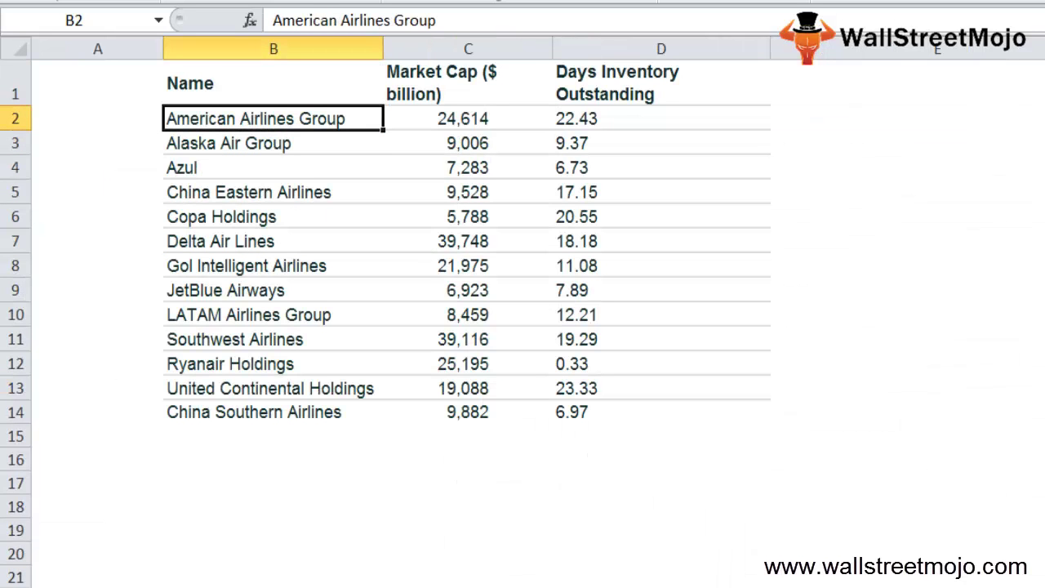
left_click(272, 143)
left_click(273, 118)
left_click(272, 142)
left_click(273, 168)
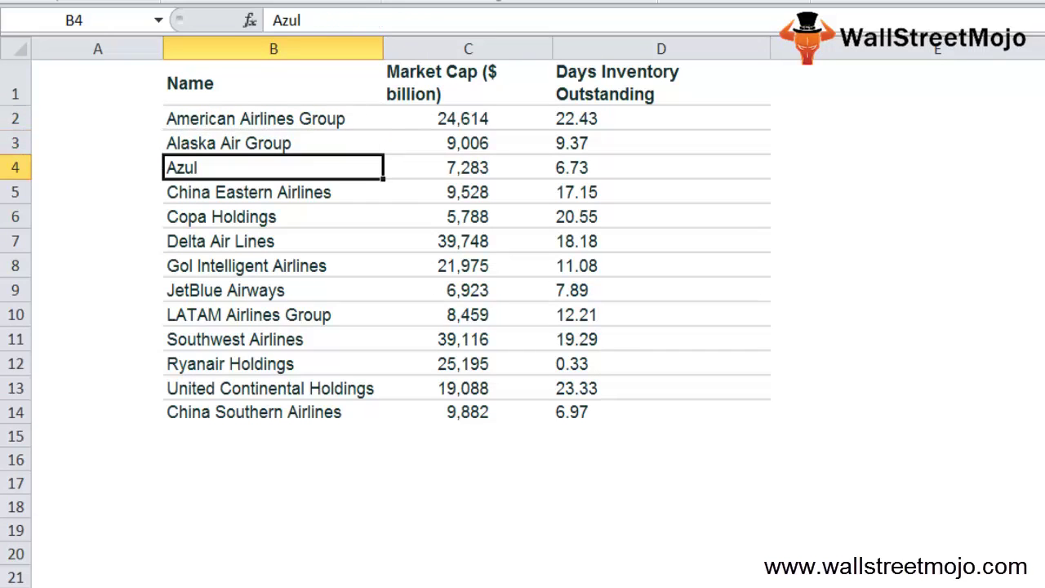
left_click(273, 192)
left_click(273, 216)
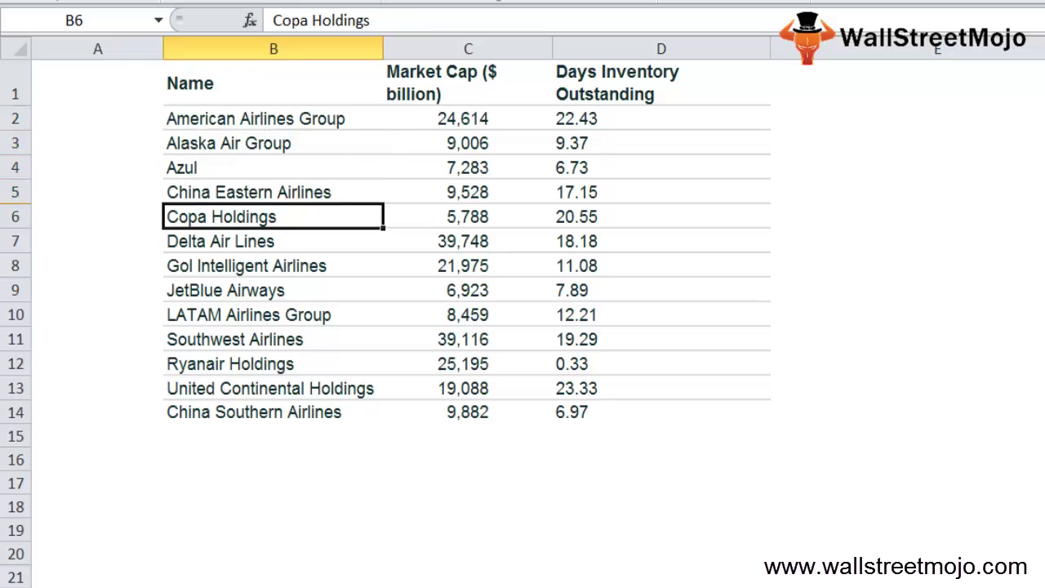
left_click(272, 240)
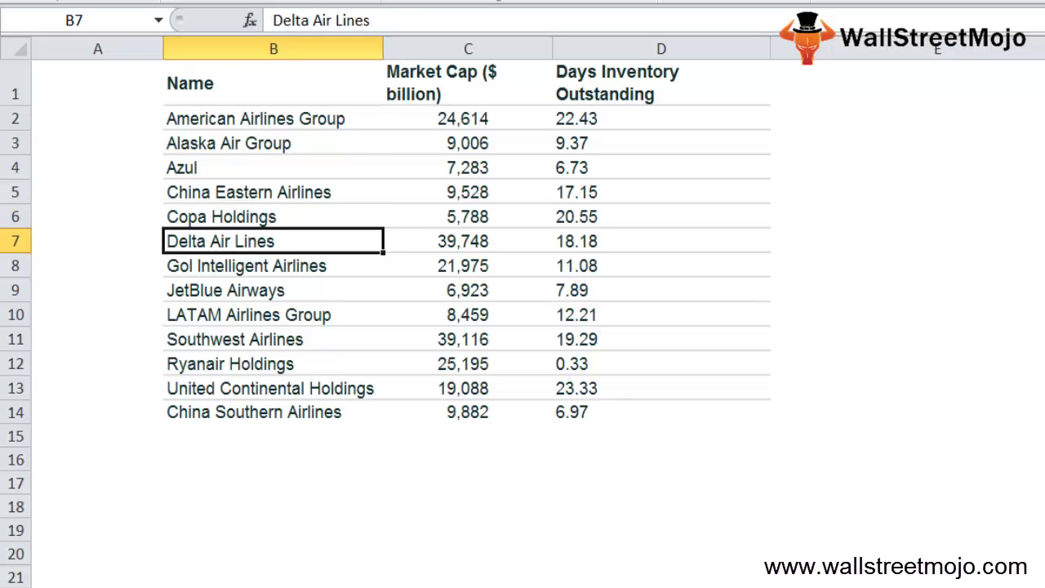
left_click(273, 265)
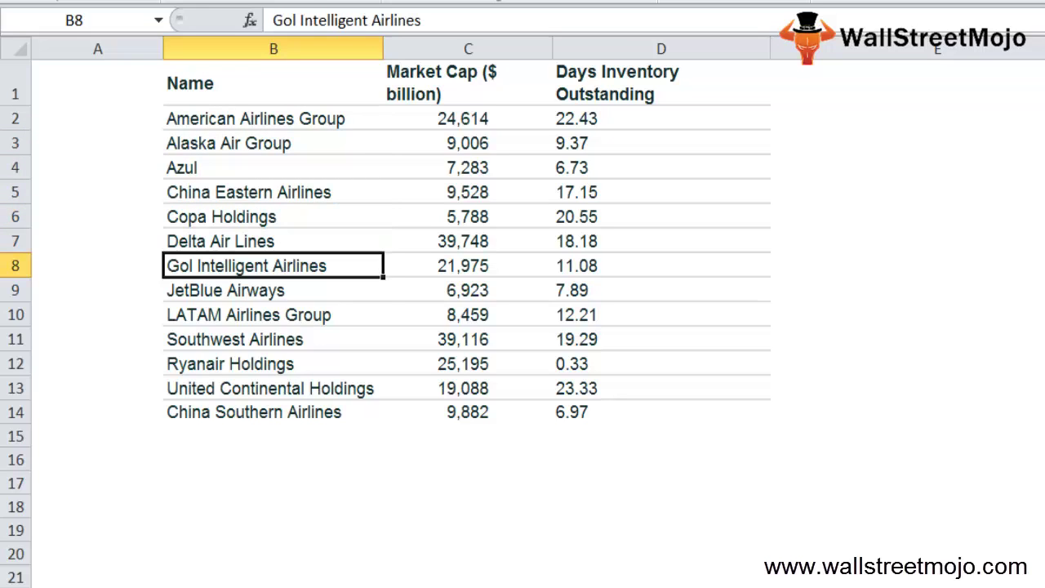
left_click(273, 290)
left_click(272, 314)
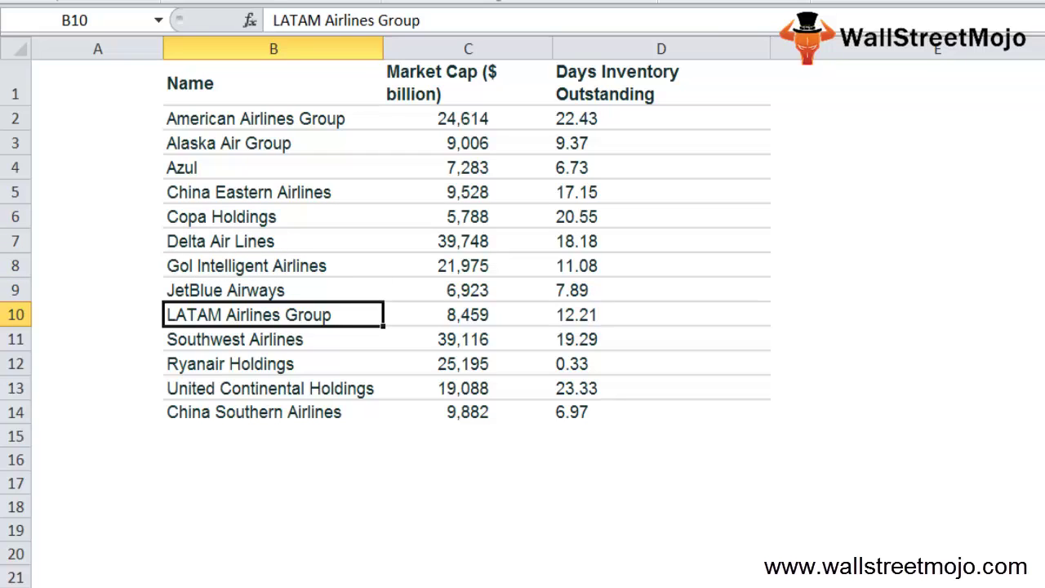
left_click(273, 338)
left_click(273, 363)
left_click(273, 388)
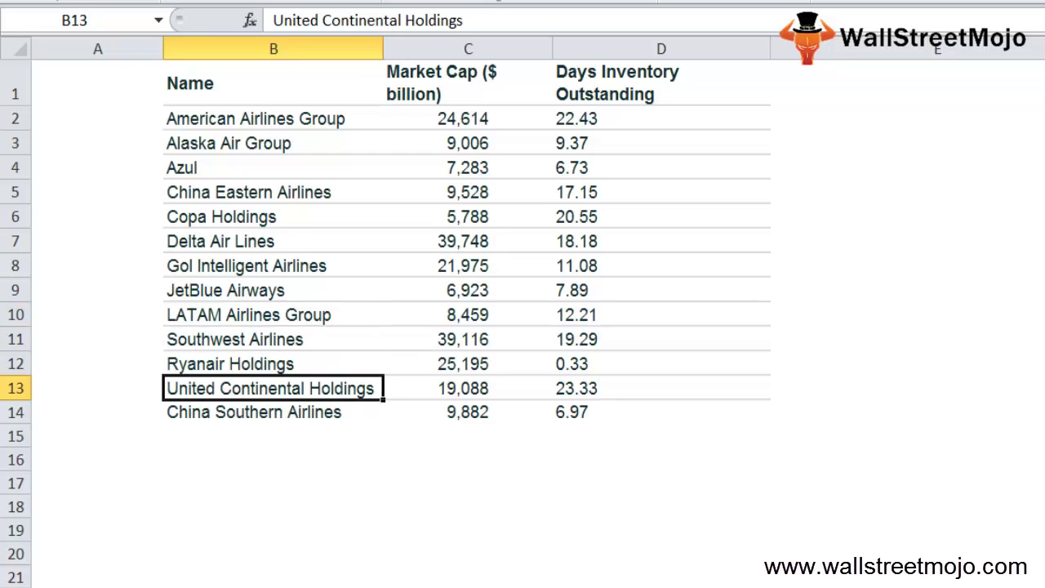
left_click(273, 412)
left_click(272, 388)
left_click(273, 411)
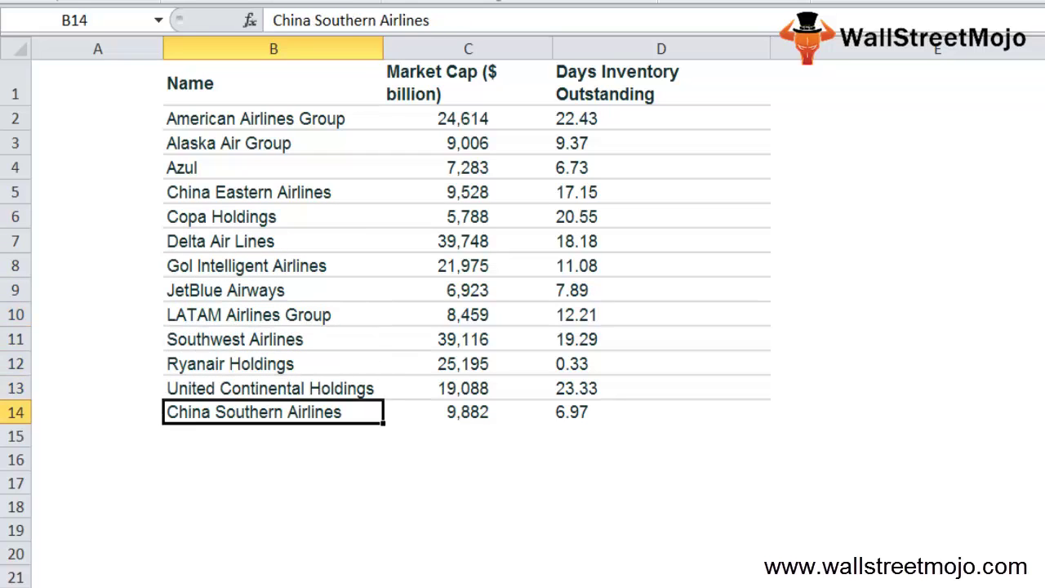
Step: Examine the Days Inventory Outstanding values in column D for individual airlines such as Alaska Air Group and Gol Intelligent Airlines
left_click(468, 411)
left_click(661, 364)
left_click(662, 192)
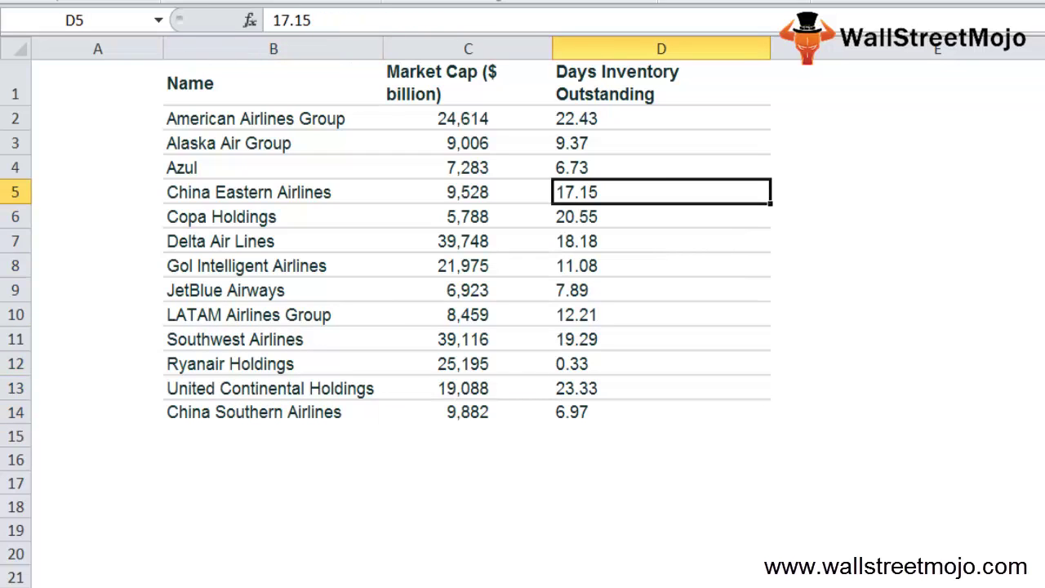
left_click(662, 143)
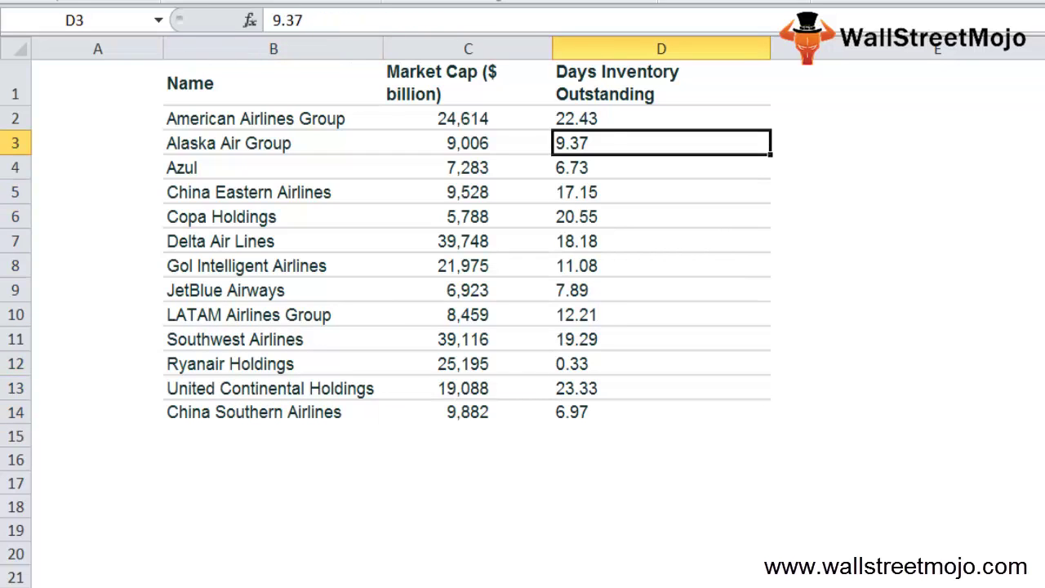
left_click(661, 167)
left_click(662, 216)
left_click(661, 266)
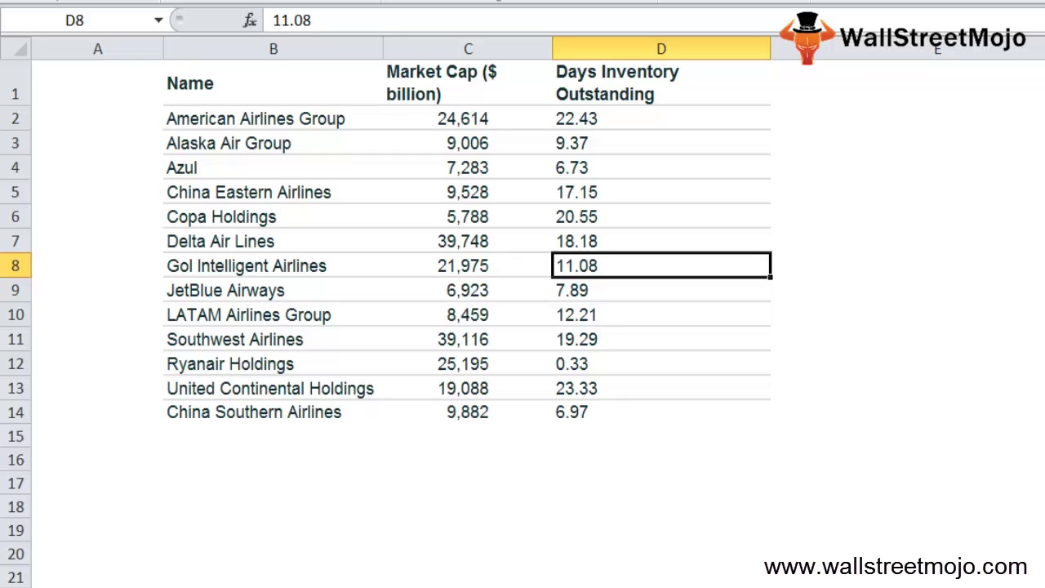
left_click(661, 241)
left_click(661, 217)
Step: Review the Days Inventory Outstanding column from American Airlines Group down to China Southern Airlines, and compare Southwest Airlines with Ryanair Holdings
left_click(661, 119)
left_click(661, 143)
left_click(661, 167)
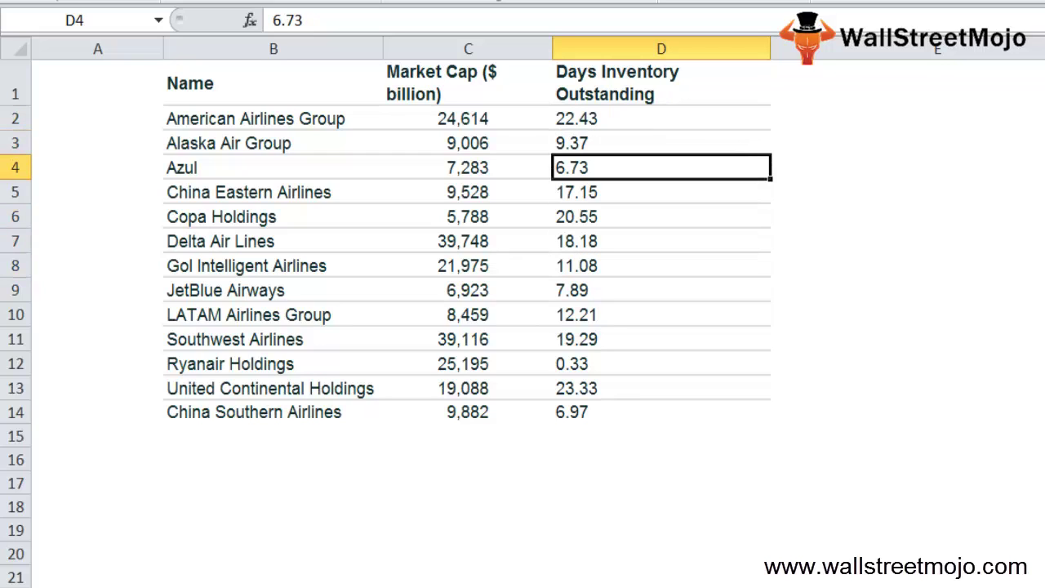
left_click(661, 192)
left_click(661, 216)
left_click(661, 241)
left_click(661, 265)
left_click(661, 315)
left_click(662, 339)
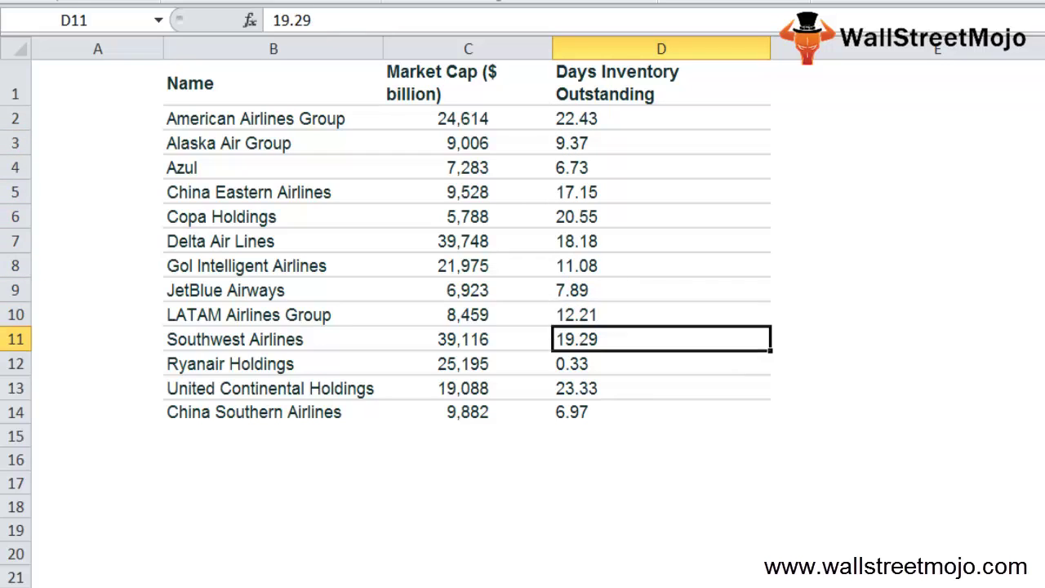
left_click(661, 363)
left_click(661, 388)
left_click(661, 412)
left_click(662, 364)
left_click(661, 339)
left_click(468, 339)
left_click(274, 339)
left_click(661, 363)
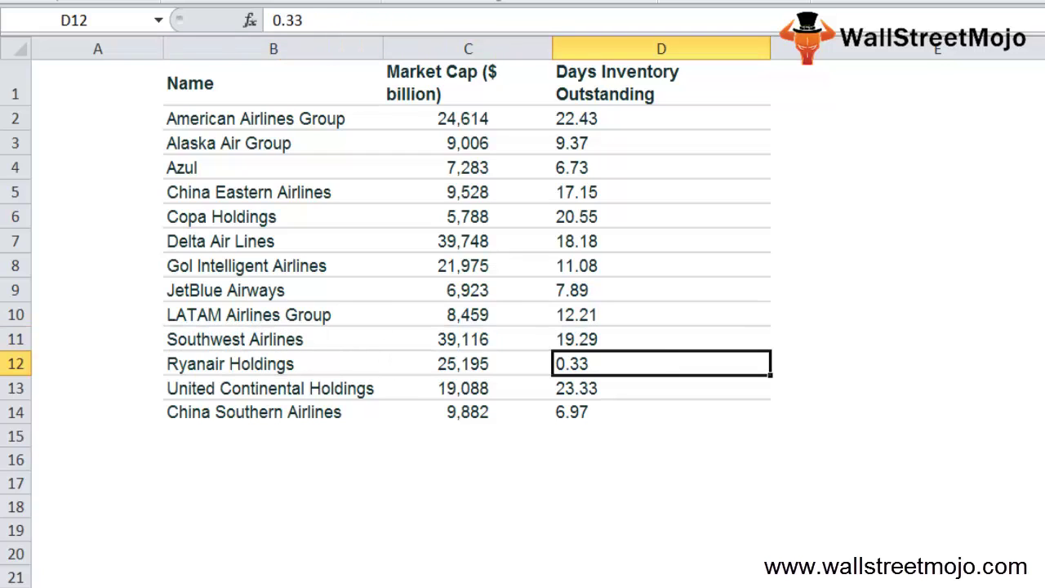
Step: Make the Ryanair Holdings row bold across its name, market cap and Days Inventory Outstanding cells, B12:D12
left_click(468, 363)
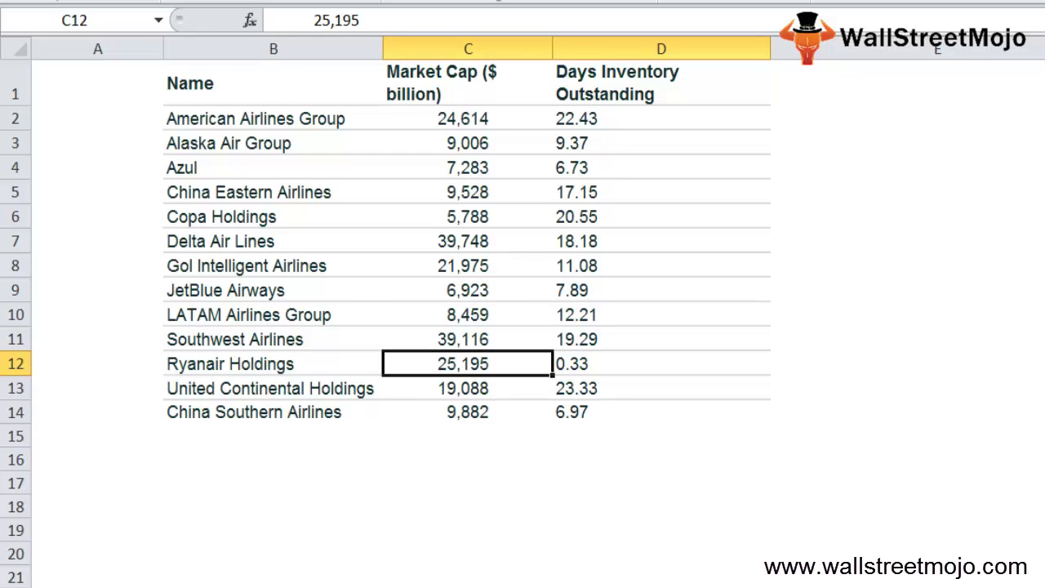
left_click(274, 363)
key("shift+Right")
key("shift+Right")
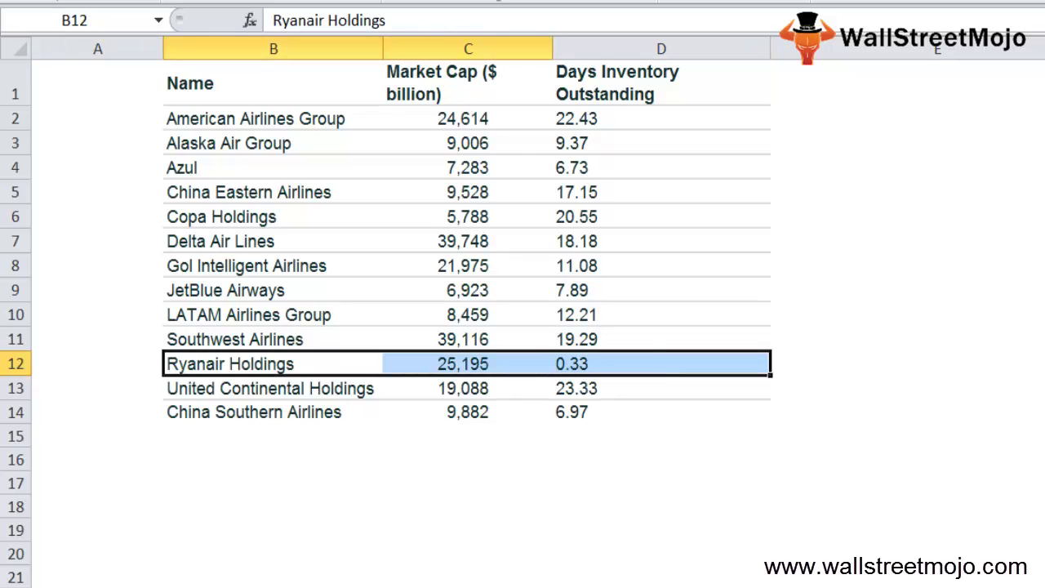
key("ctrl+b")
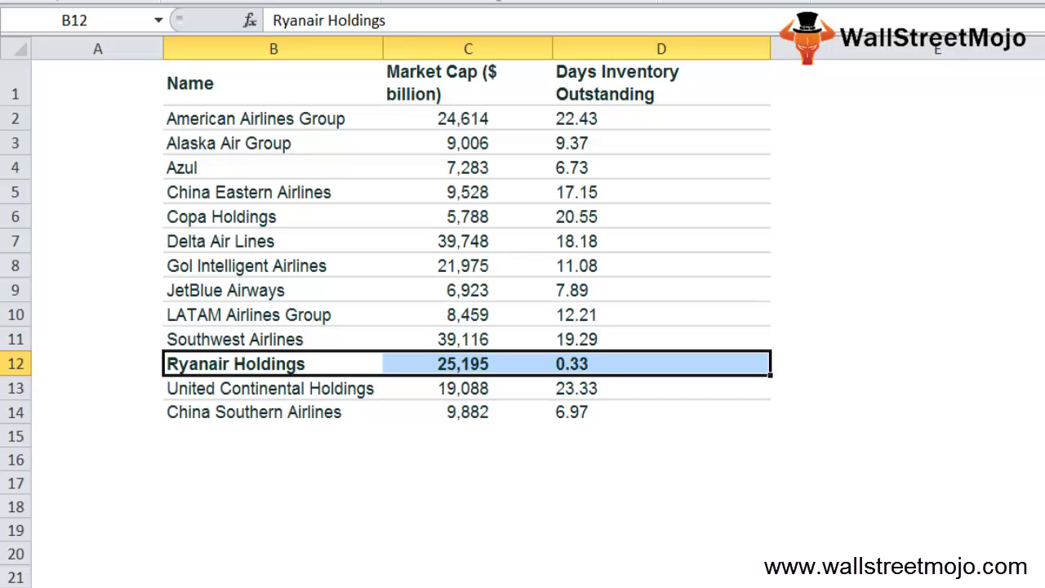
Step: Look back through the airline names in column B, from Ryanair Holdings up to American Airlines Group
key("shift+Left")
key("shift+Left")
key("Up")
key("Up")
key("Up")
key("Up")
key("Up")
key("Up")
key("Up")
key("Up")
key("Up")
key("Up")
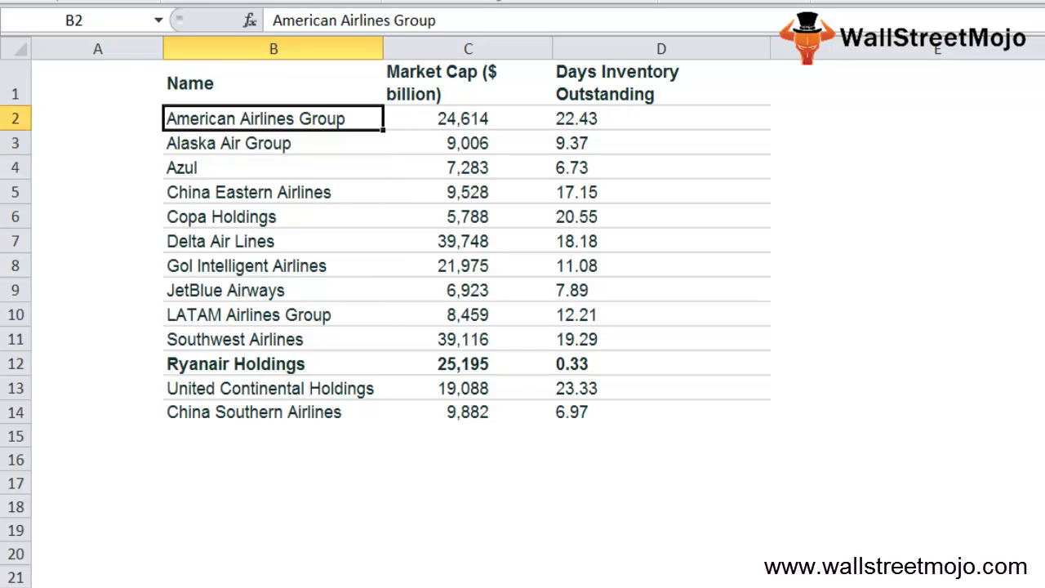
Step: Go down the airline list and select the United Continental Holdings row, B13:D13
key("Down")
key("Down")
key("Down")
key("Down")
key("Down")
key("Down")
key("Down")
key("Down")
key("Down")
key("Down")
key("Down")
key("shift+Right")
key("shift+Right")
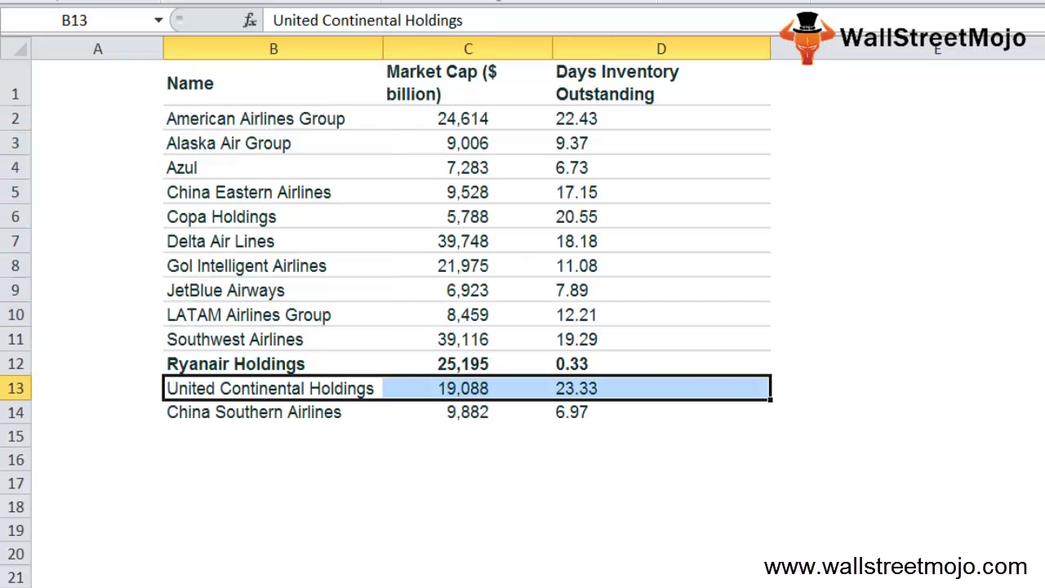
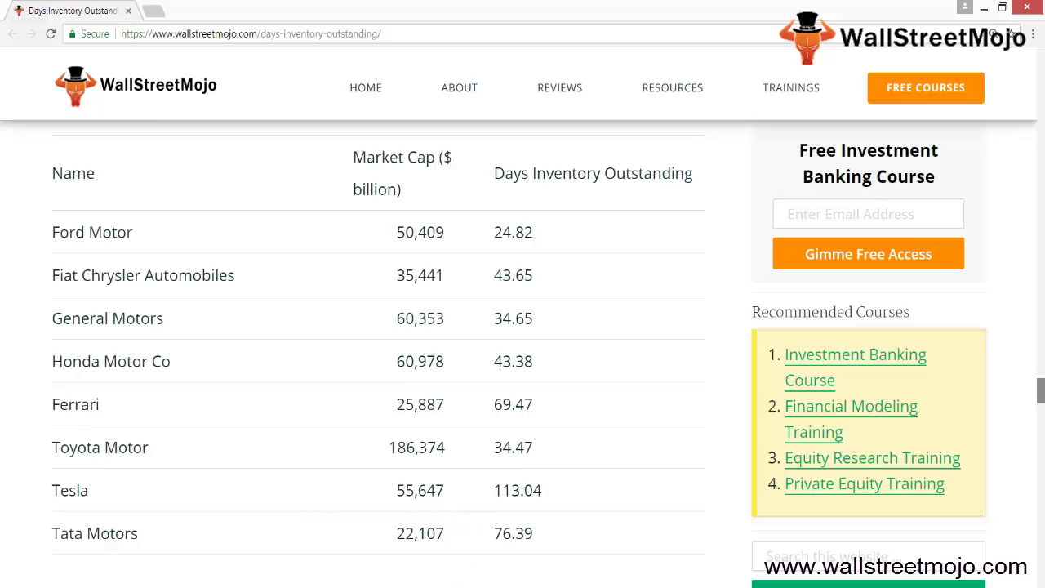
Step: In the browser, review the WallStreetMojo article's Days Inventory Outstanding tables for carmakers, discount stores and oil and gas companies
scroll(989, 559, "down", 5)
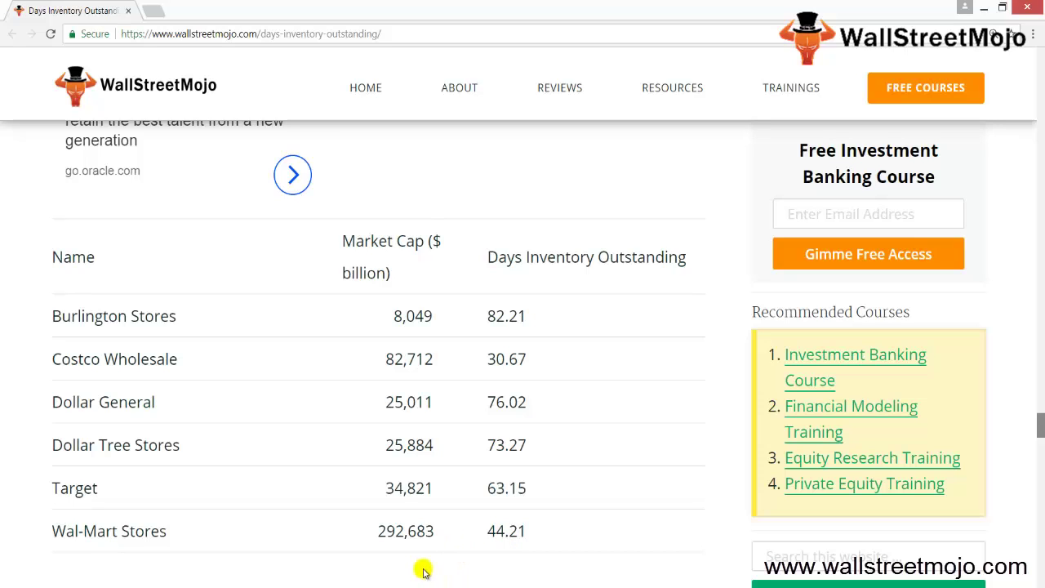
scroll(984, 551, "down", 5)
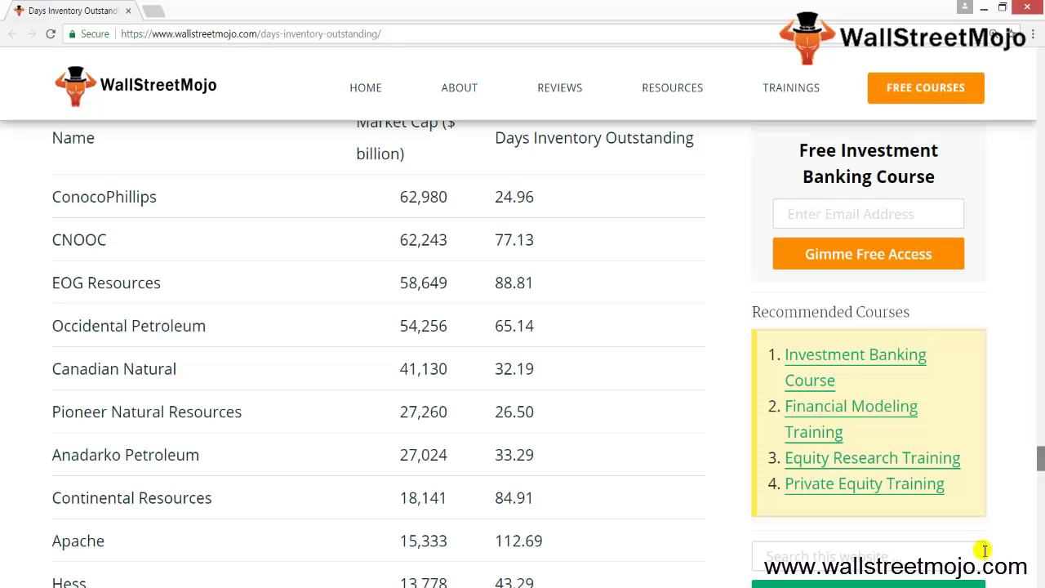
scroll(464, 571, "down", 1)
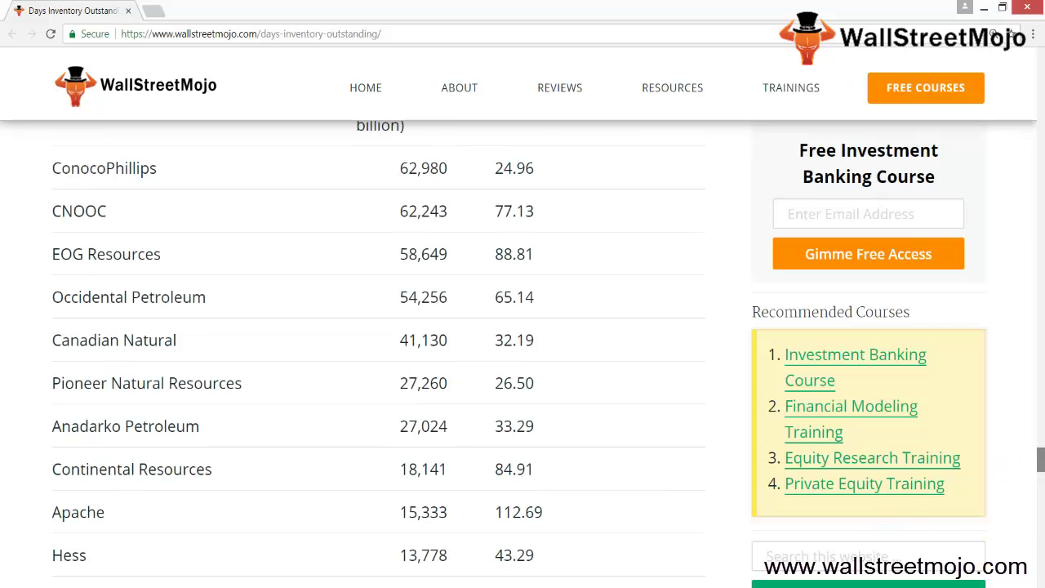